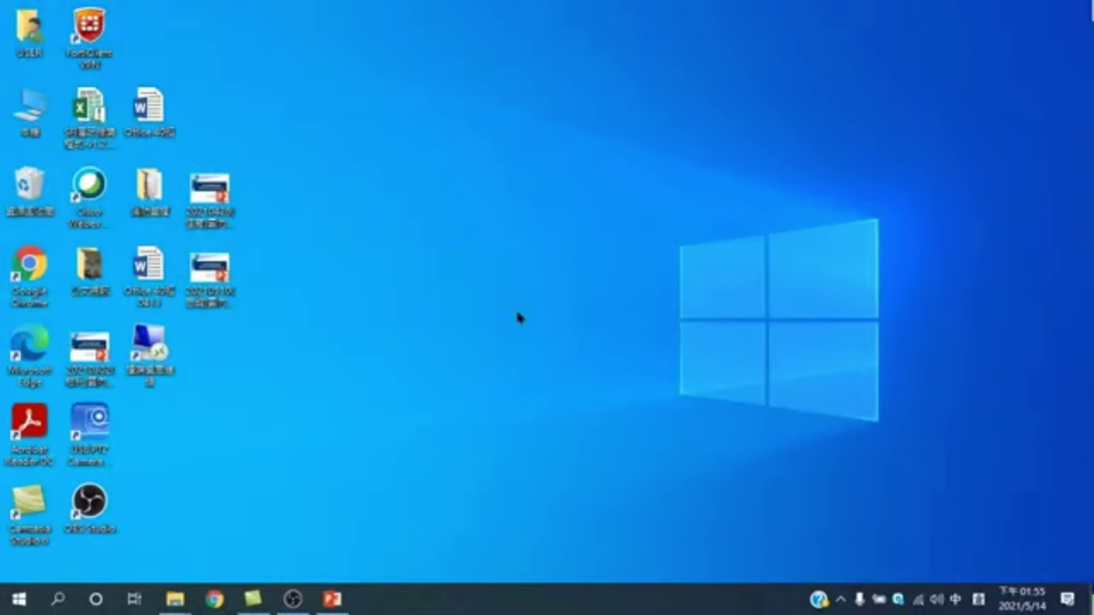
- In File Explorer's 下載 folder, sort by 修改日期 newest first and open the top Word document
right_click(173, 598)
left_click(129, 565)
left_click(214, 599)
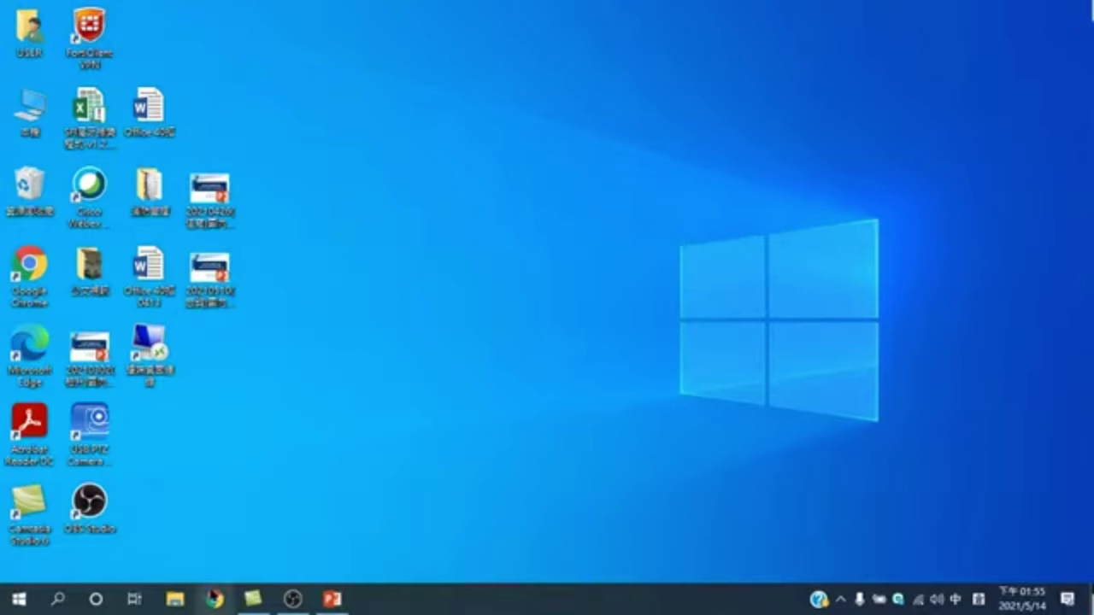
left_click(173, 598)
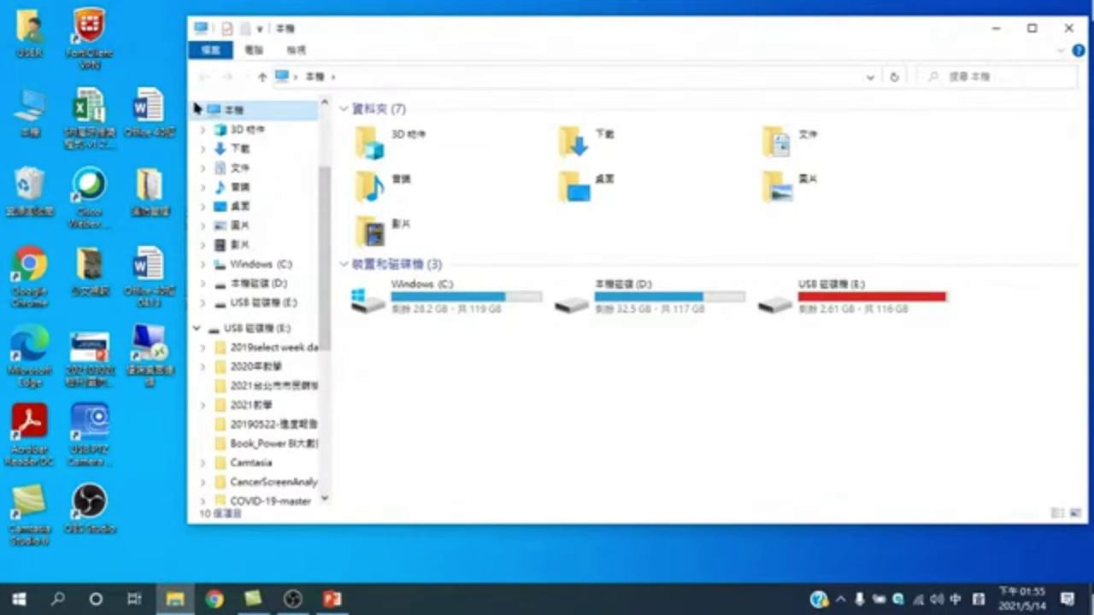
left_click(241, 149)
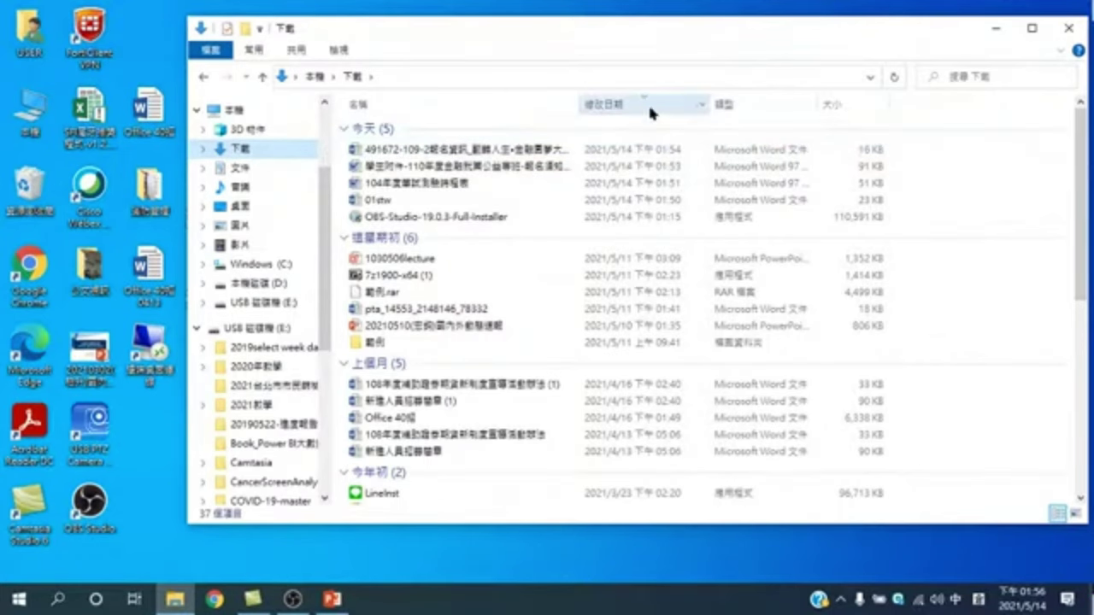
left_click(621, 105)
left_click(622, 104)
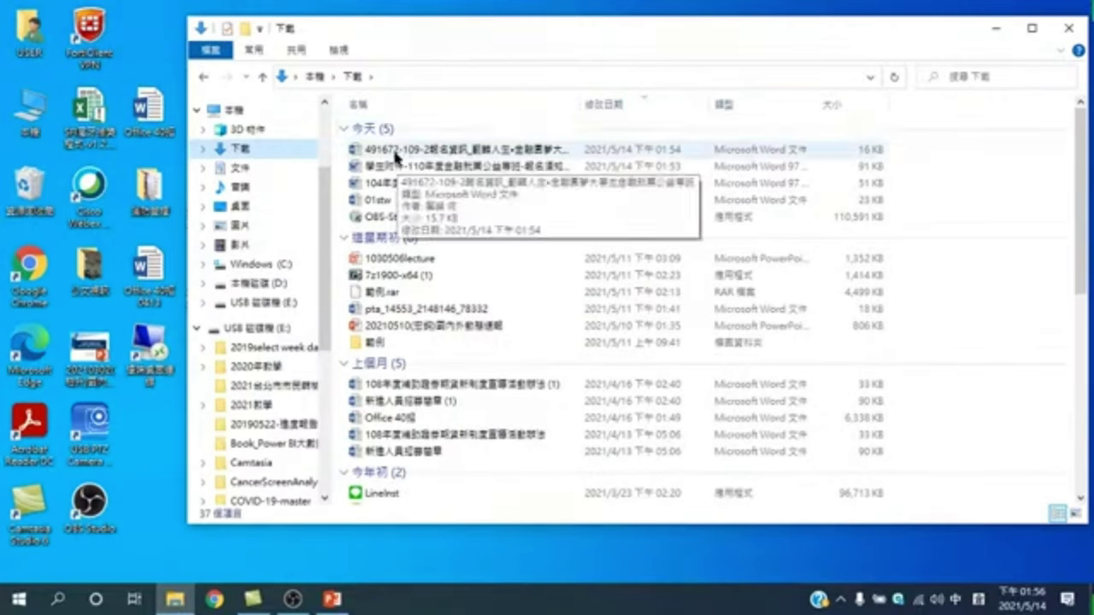
double_click(437, 151)
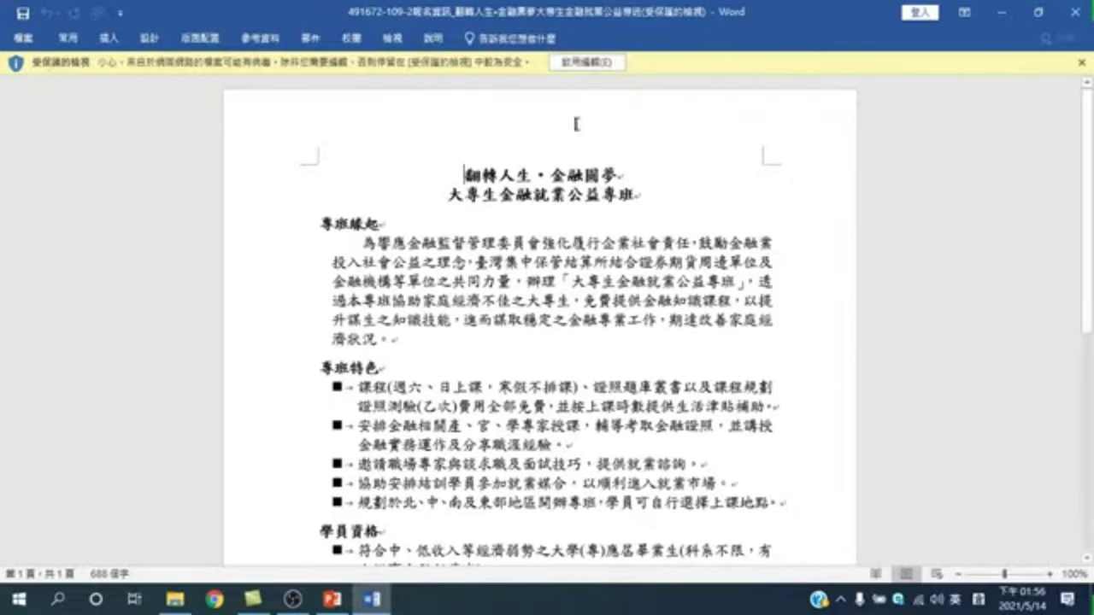
- Enable editing (啟用編輯) on the downloaded course document
left_click(598, 64)
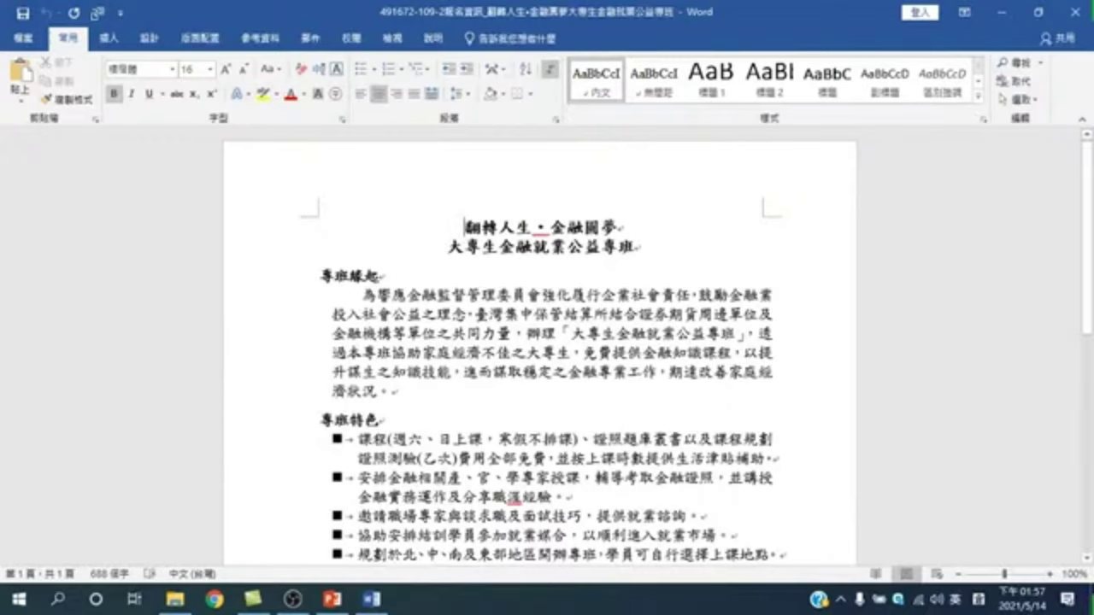
- Apply the 標題 1 style to the 翻轉人生・金融圓夢 title line
left_click_drag(463, 227, 643, 249)
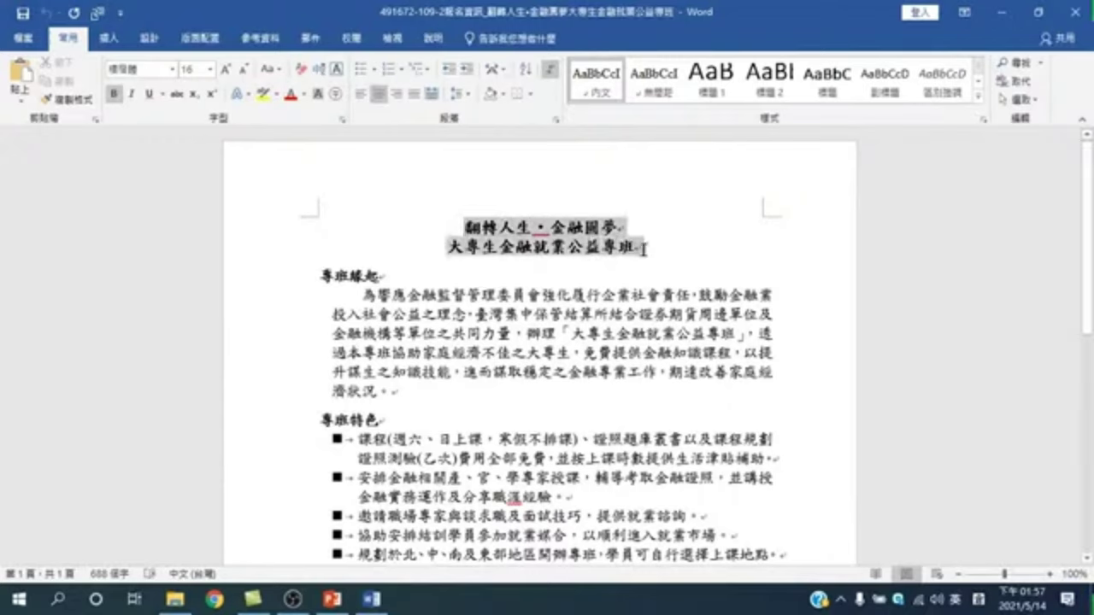
left_click_drag(464, 226, 627, 227)
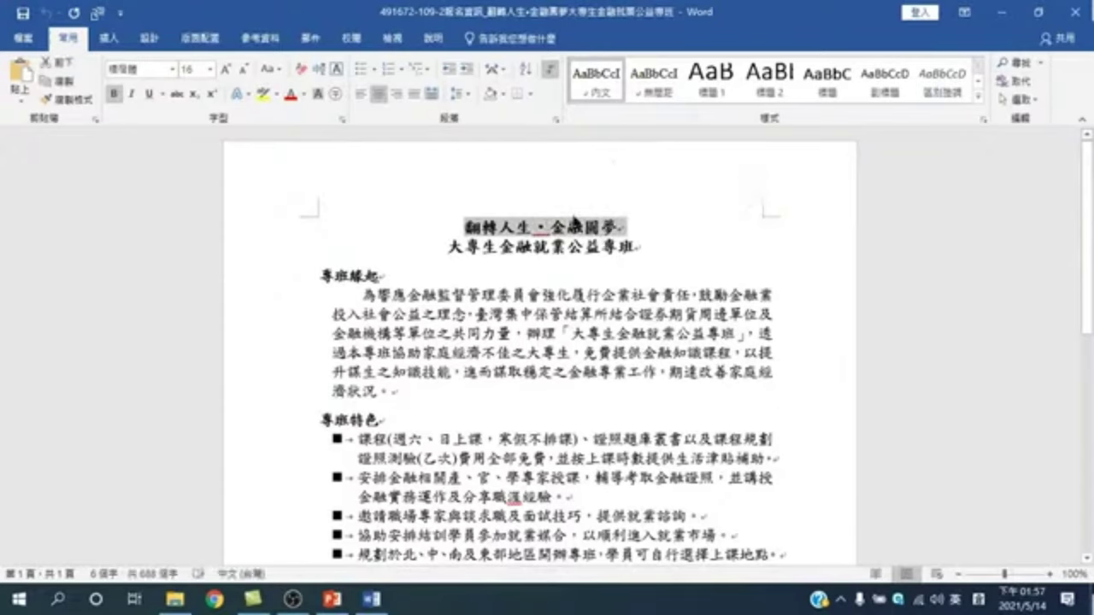
left_click(516, 227)
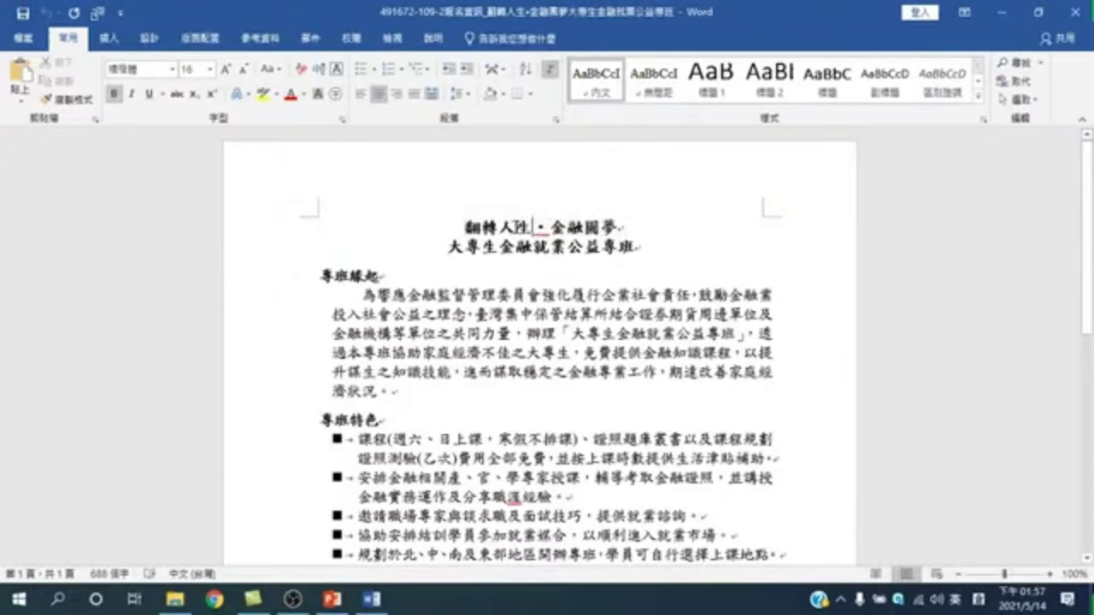
left_click(716, 80)
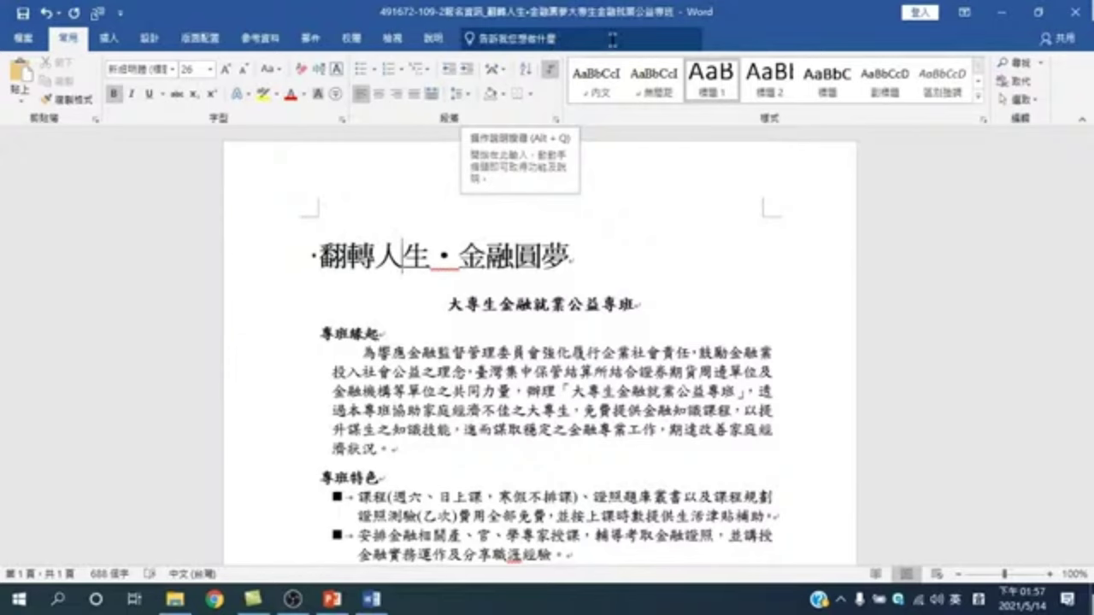
mouse_move(318, 255)
left_mouse_down()
mouse_move(580, 249)
mouse_move(571, 253)
left_mouse_up()
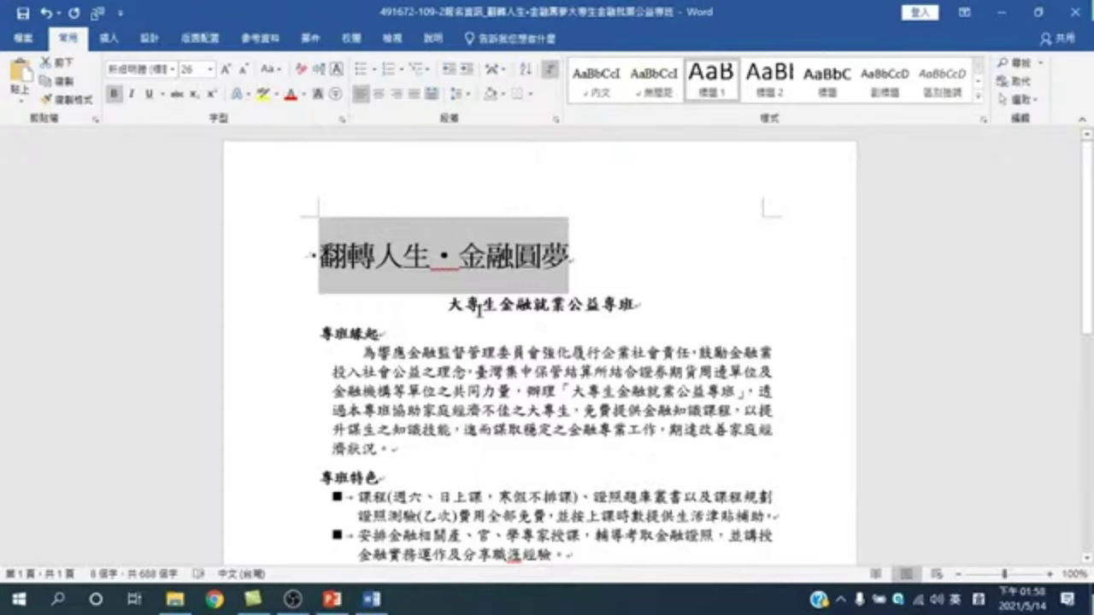
left_click(517, 305)
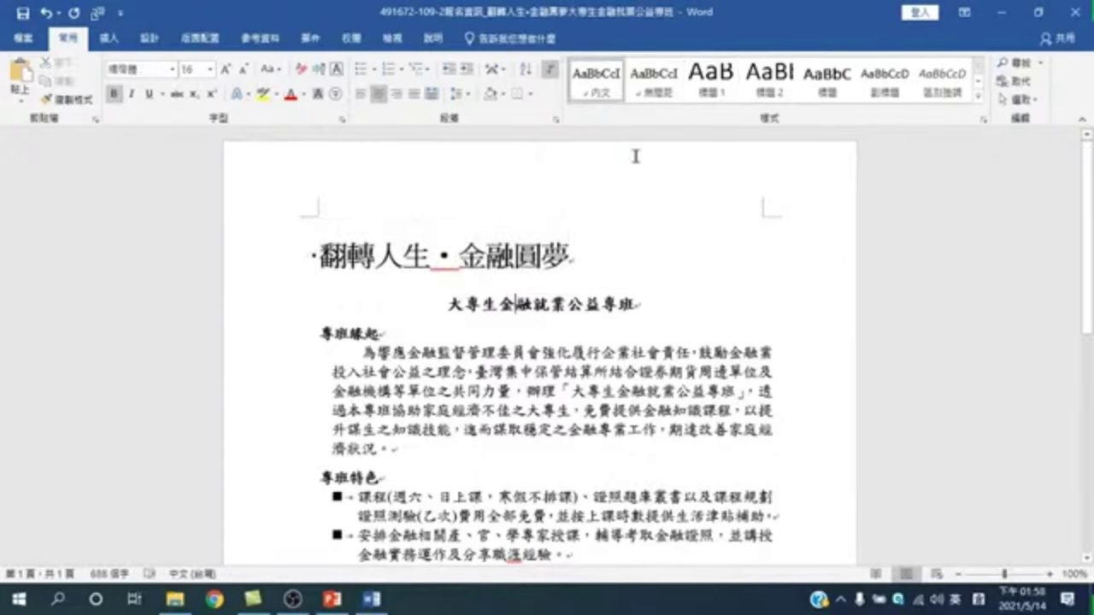
- Make the subtitle and 專班緣起 Heading 1, and the introduction paragraph Heading 2
left_click(711, 79)
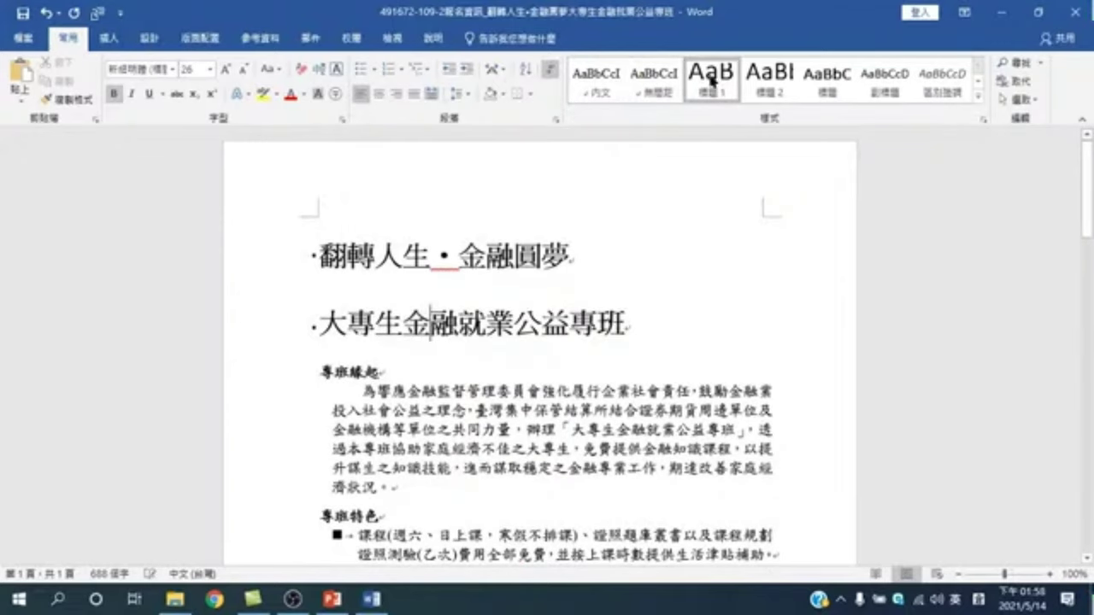
left_click(383, 380)
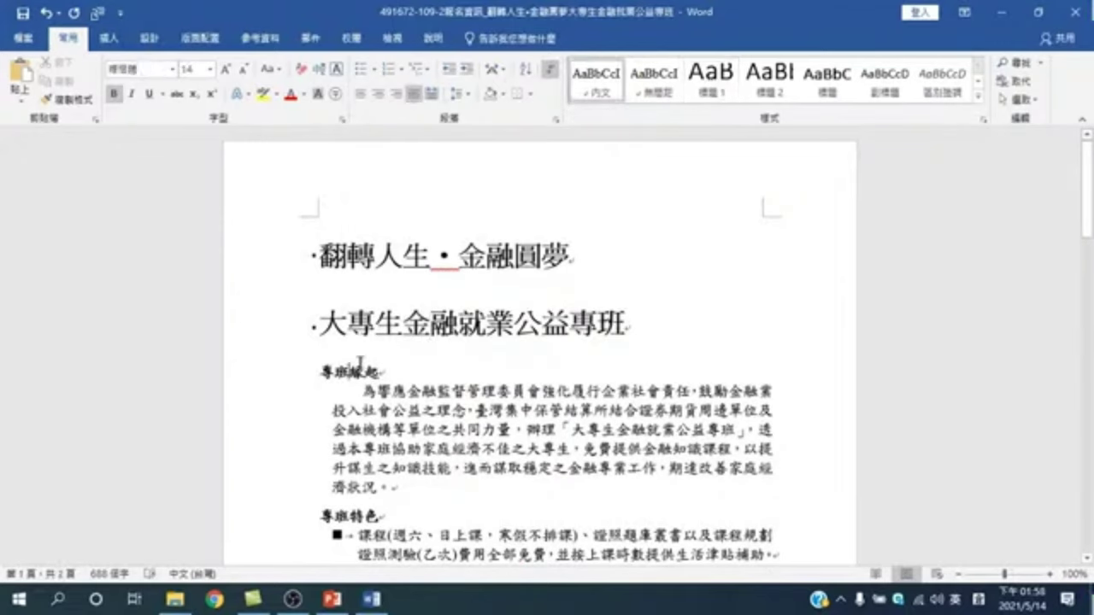
left_click(712, 80)
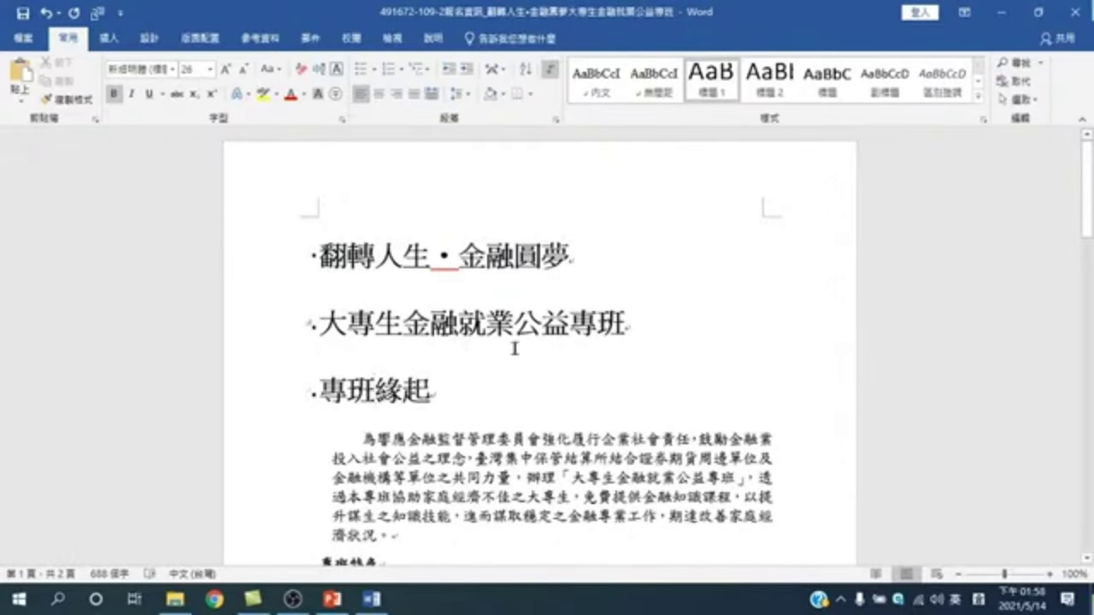
scroll(527, 366, "down", 2)
left_click(483, 361)
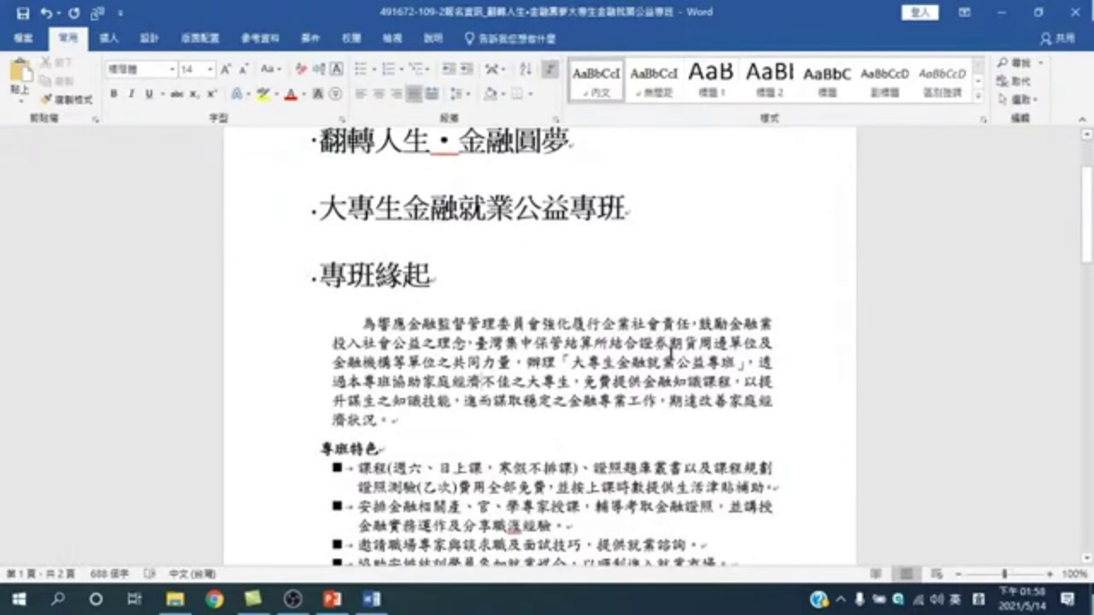
left_click(763, 83)
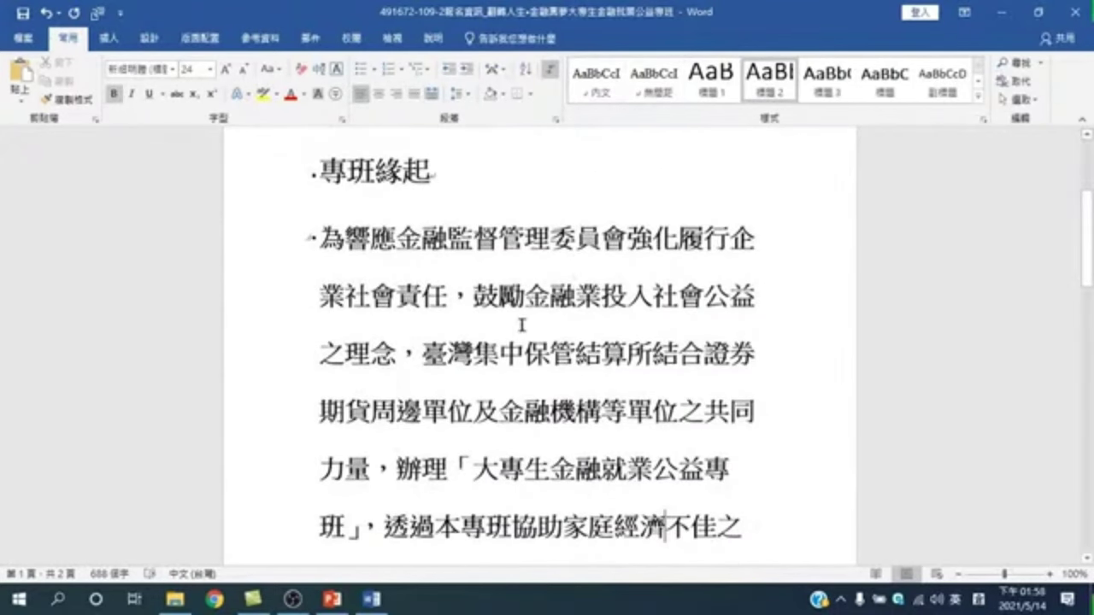
- Make 專班特色 a Heading 1 and select the five bullets beneath it
scroll(479, 359, "down", 6)
scroll(443, 375, "down", 4)
scroll(444, 376, "down", 3)
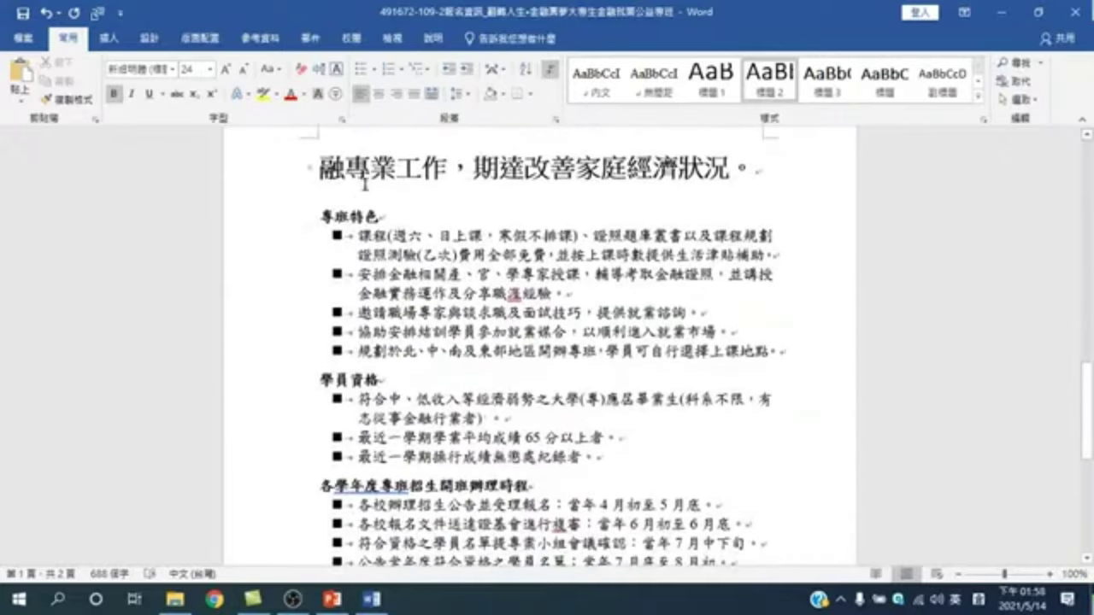
left_click(327, 208)
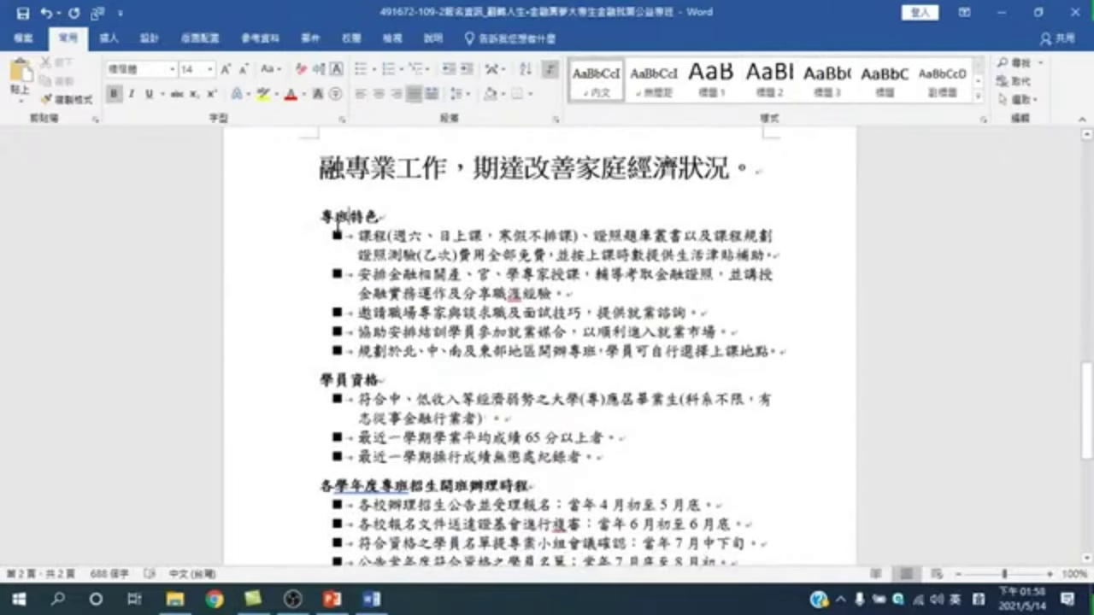
left_click(712, 75)
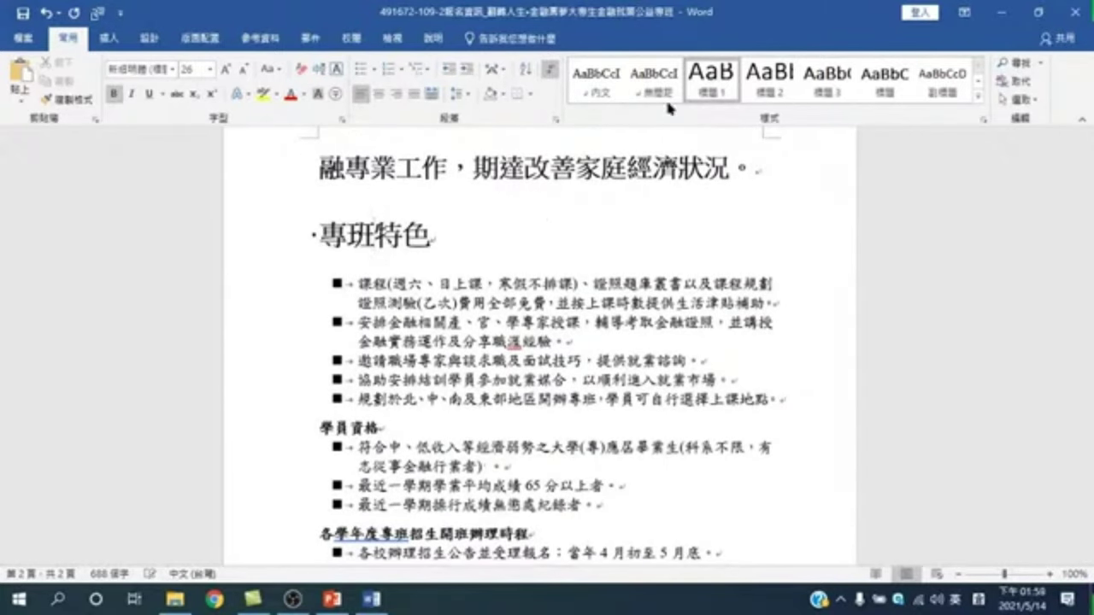
left_click_drag(281, 291, 305, 405)
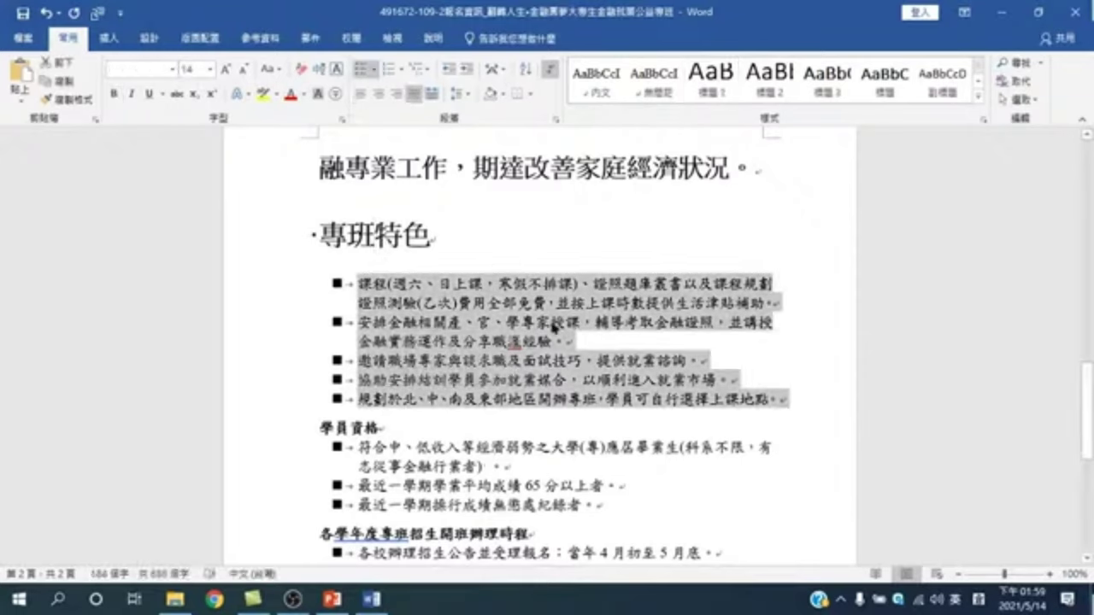
- Make the 專班特色 bullets Heading 2, 學員資格 Heading 1 and its three bullets Heading 2
left_click(772, 82)
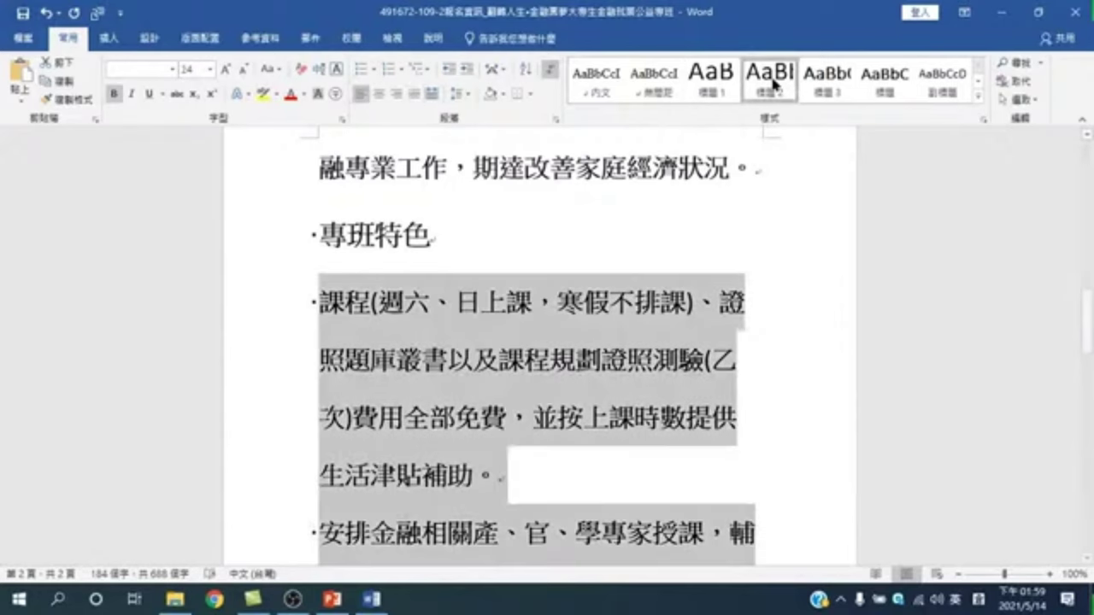
scroll(593, 385, "down", 3)
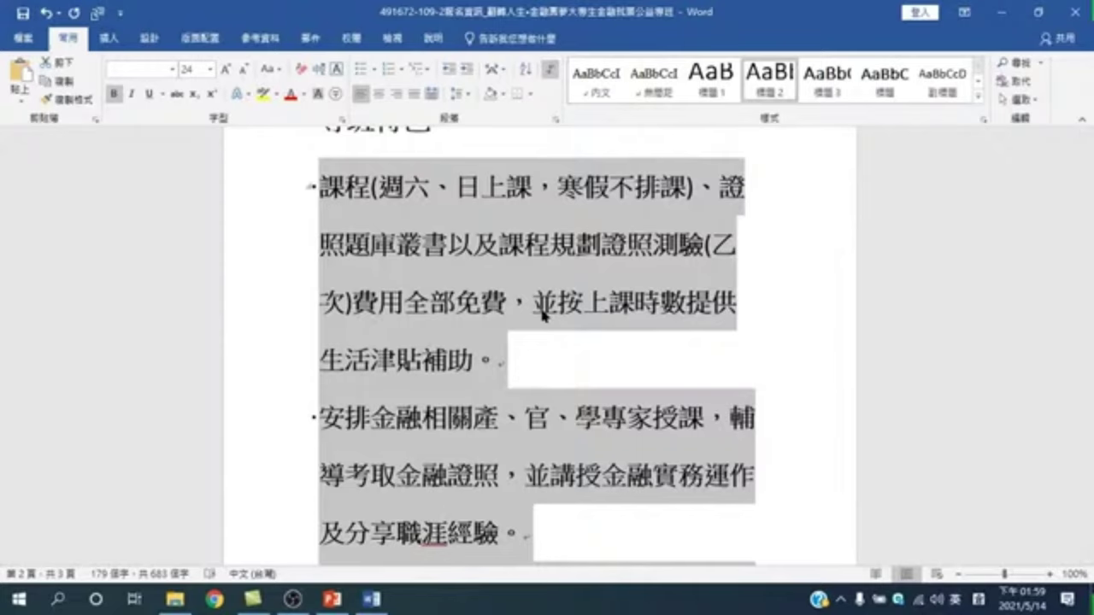
scroll(542, 314, "down", 10)
scroll(501, 317, "down", 10)
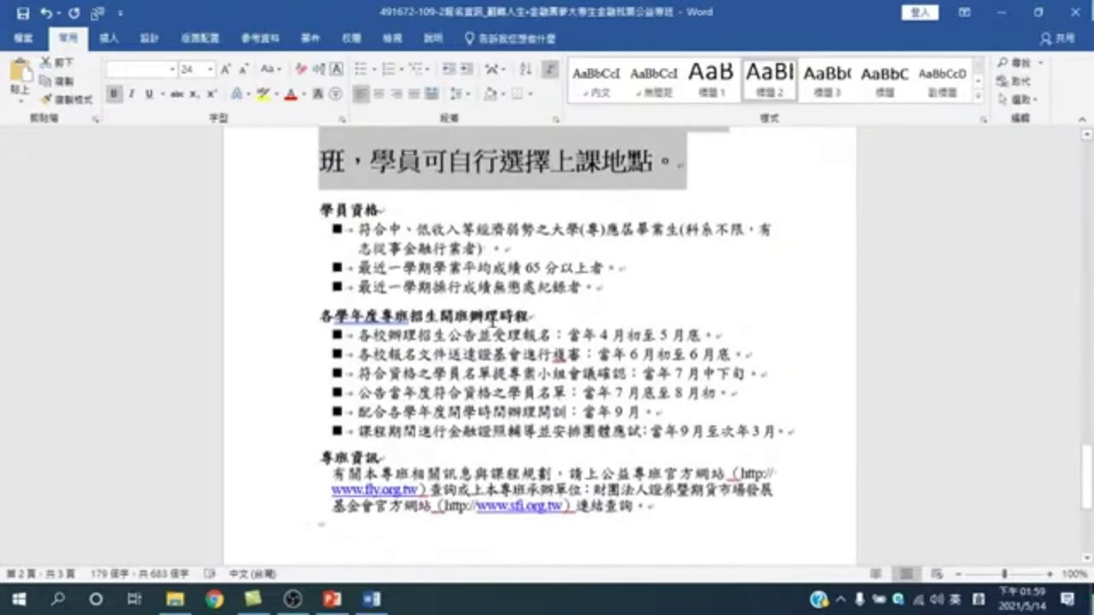
left_click(352, 202)
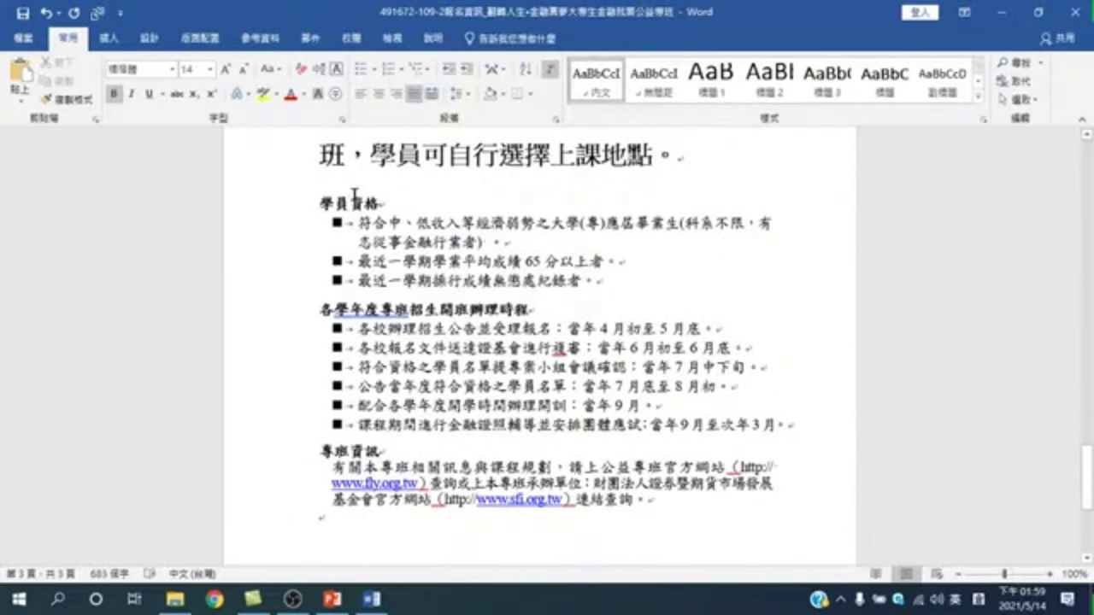
left_click(711, 78)
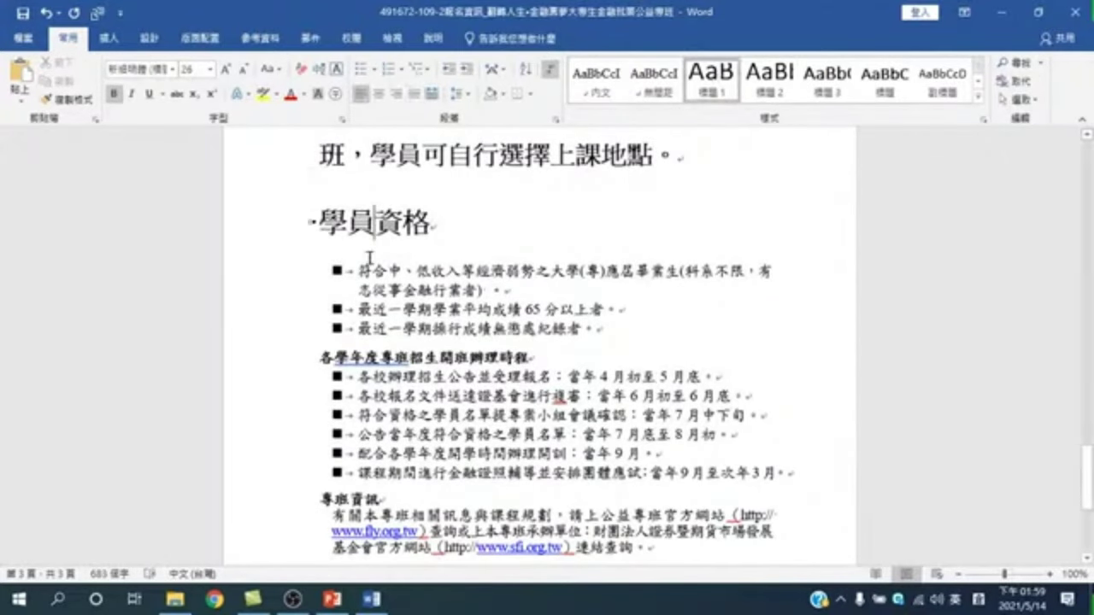
left_click_drag(265, 276, 274, 335)
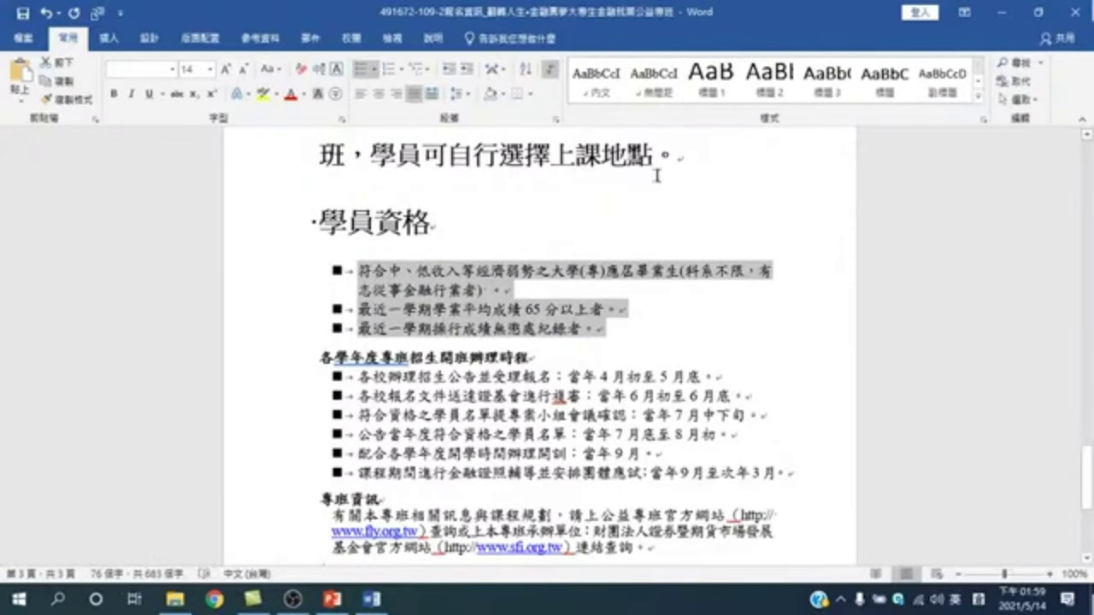
left_click(770, 77)
- Make 各學年度專班招生開班辦理時程 Heading 1 and its six schedule bullets Heading 2
scroll(520, 359, "down", 3)
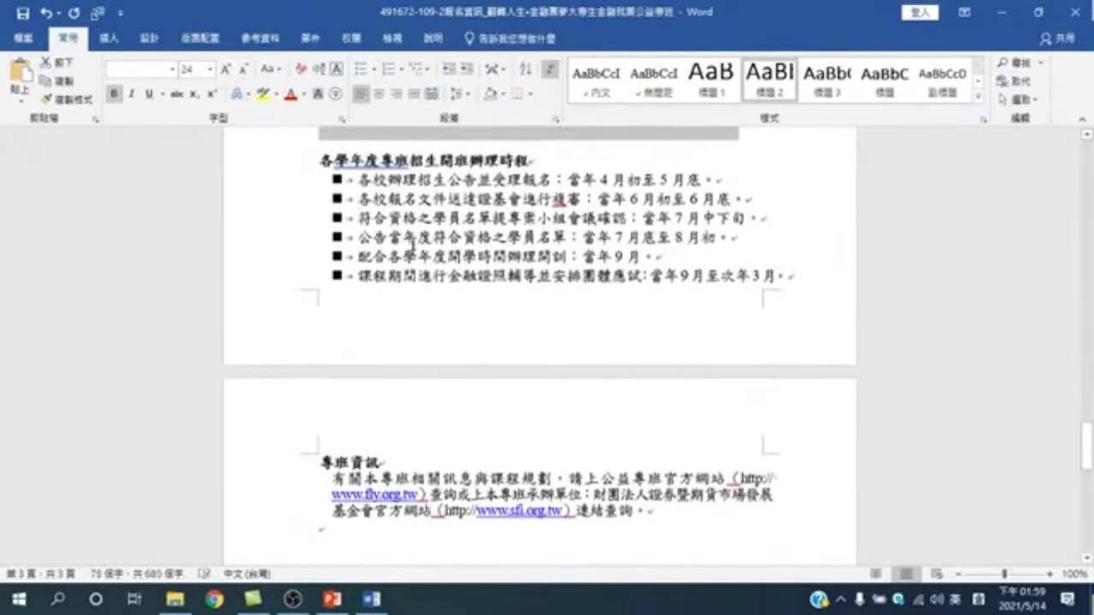
left_click(394, 162)
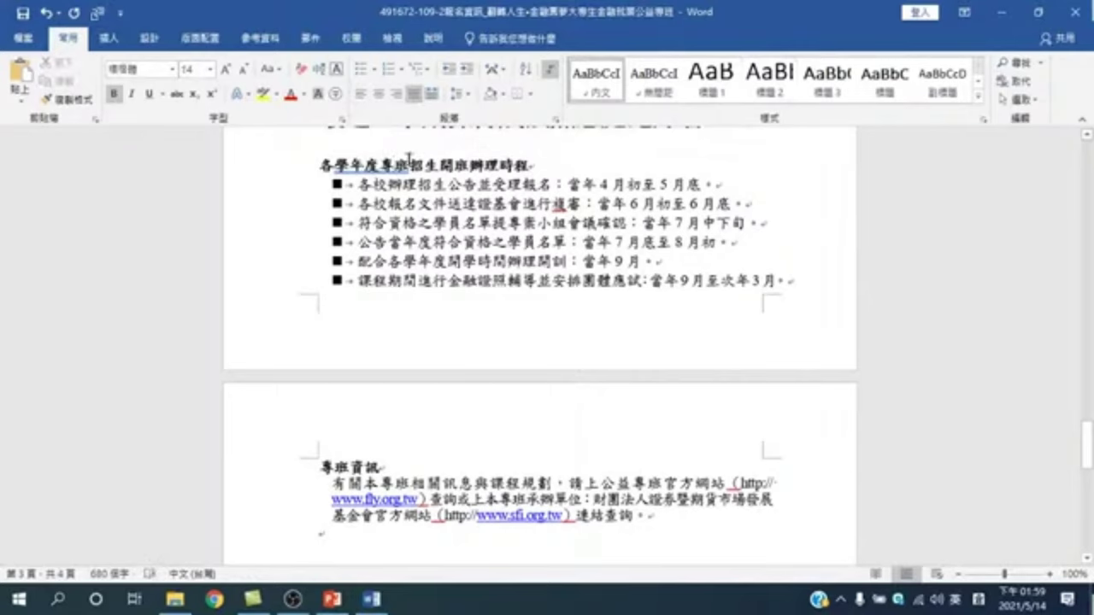
left_click(711, 77)
scroll(396, 242, "down", 2)
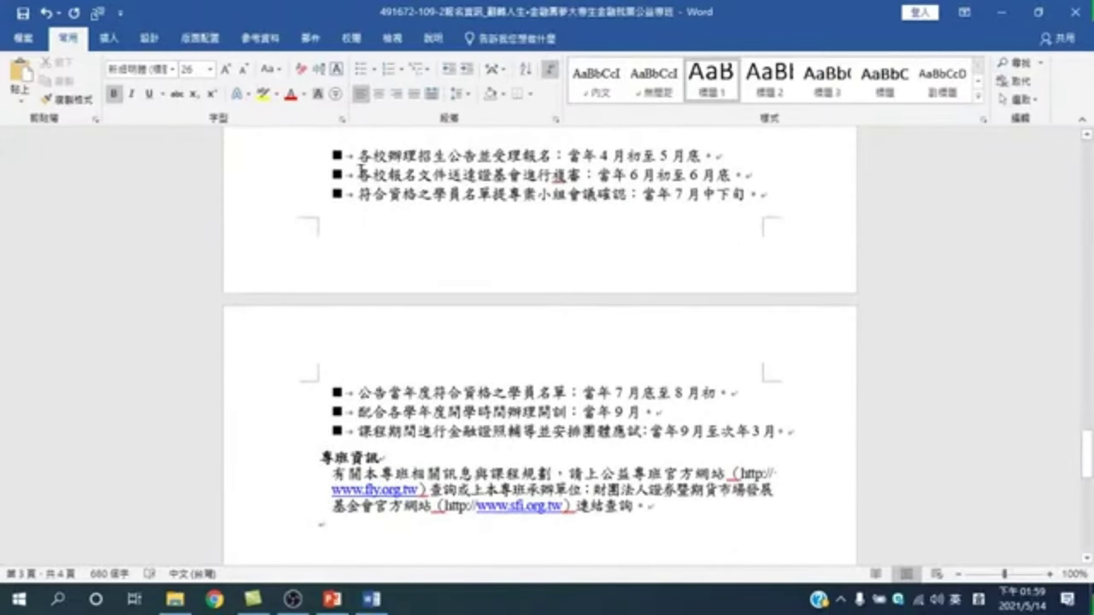
scroll(396, 242, "up", 2)
left_click_drag(357, 230, 756, 253)
left_click_drag(460, 323, 801, 509)
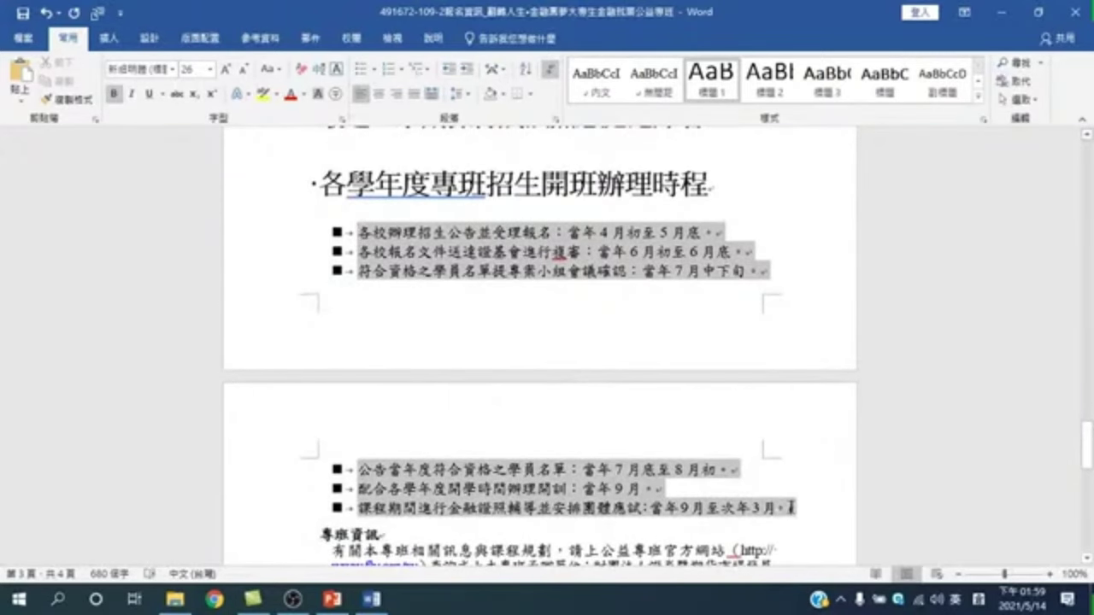
left_click(749, 75)
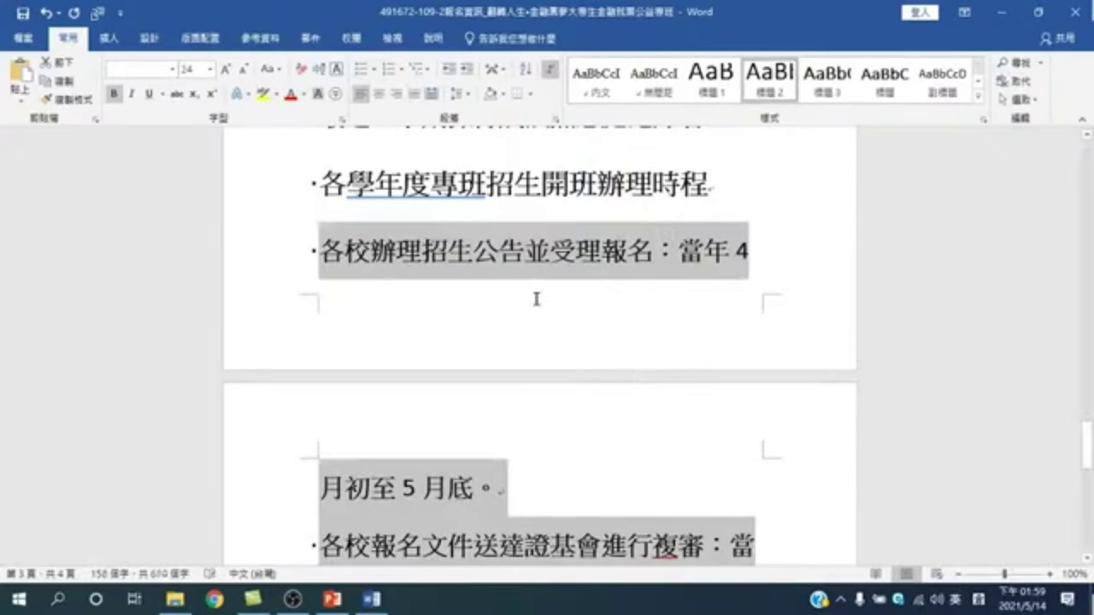
- Make 專班資訊 Heading 1 and its two website paragraphs Heading 2
scroll(513, 333, "down", 5)
scroll(470, 355, "down", 4)
scroll(456, 352, "down", 3)
left_click(352, 385)
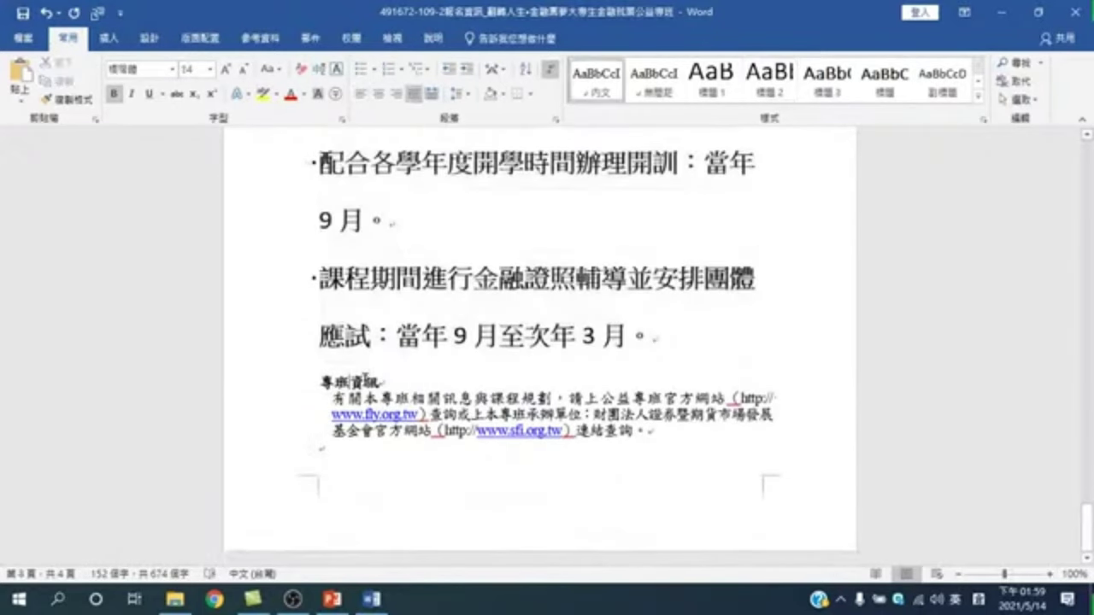
left_click(713, 77)
scroll(513, 341, "down", 2)
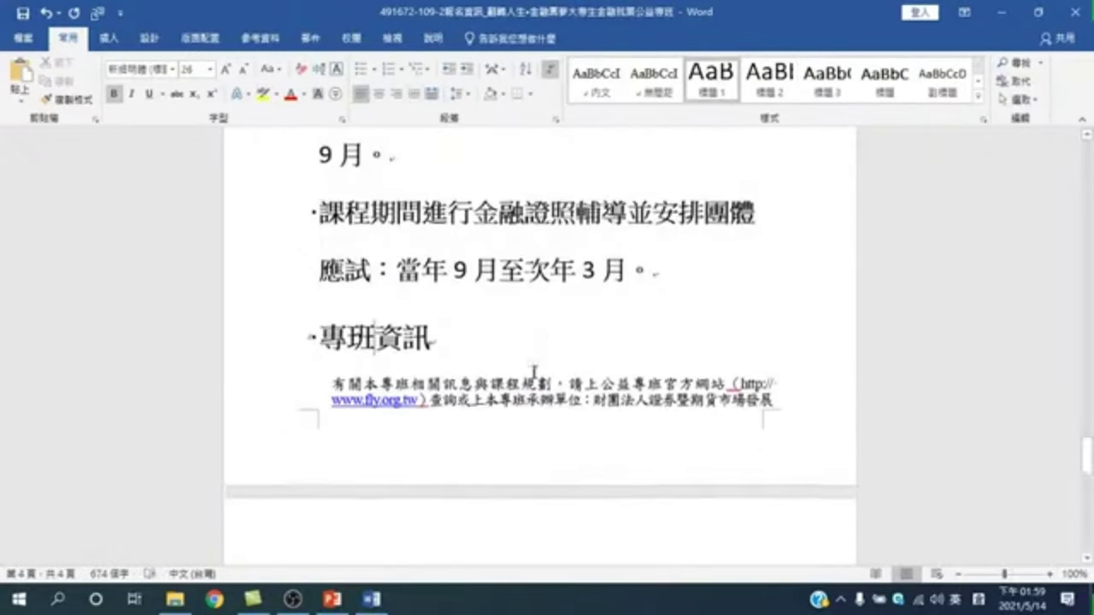
scroll(513, 342, "down", 4)
left_click_drag(382, 224, 623, 440)
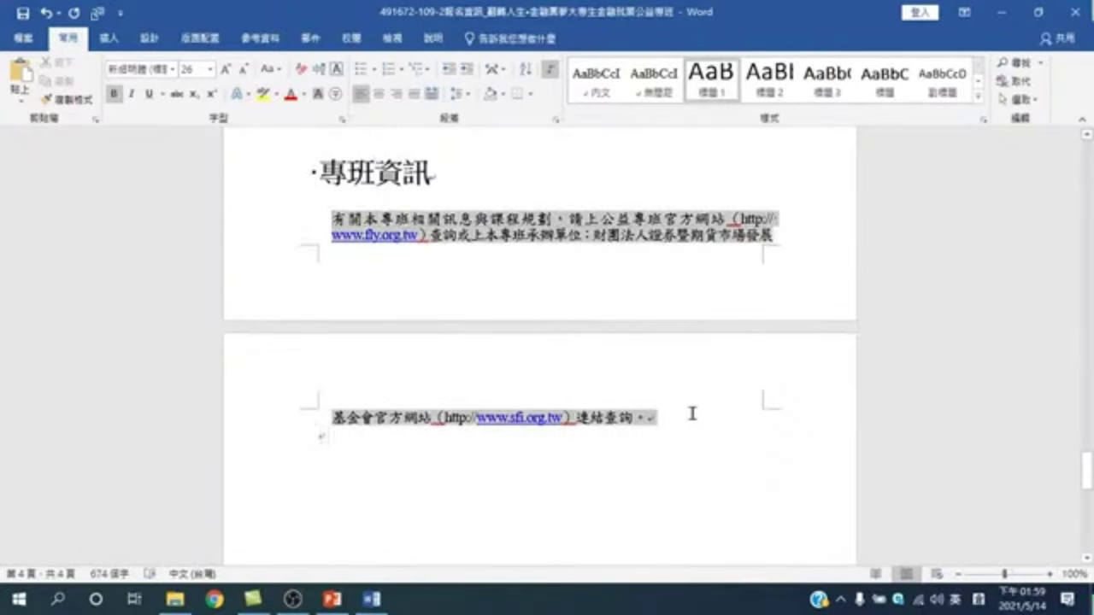
left_click(774, 83)
scroll(727, 262, "down", 3)
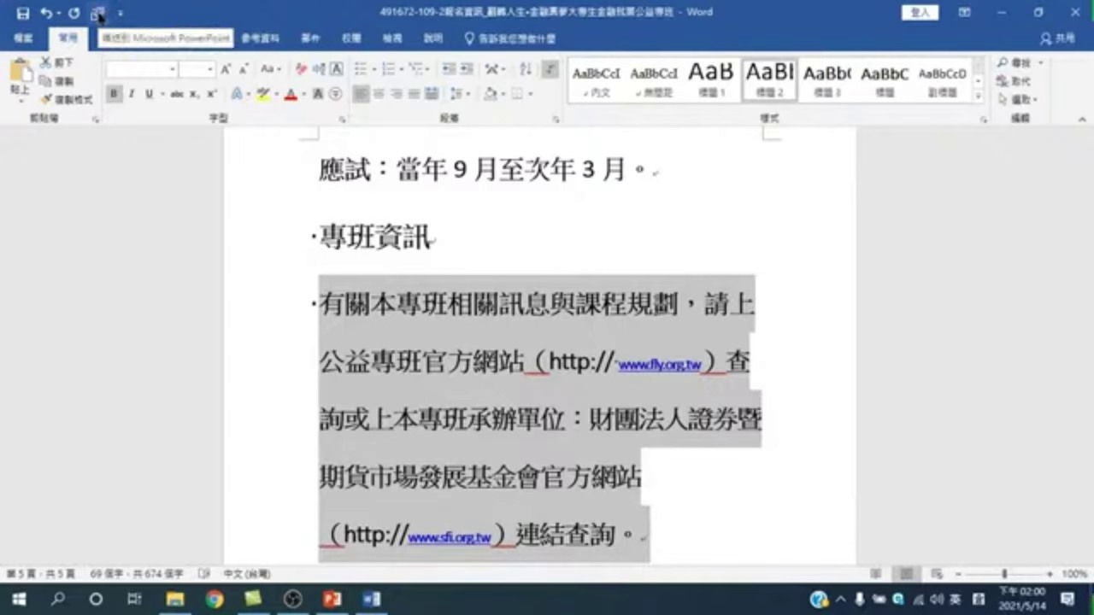
- Send the Word outline to PowerPoint as a seven-slide deck, then launch Chrome
left_click(99, 16)
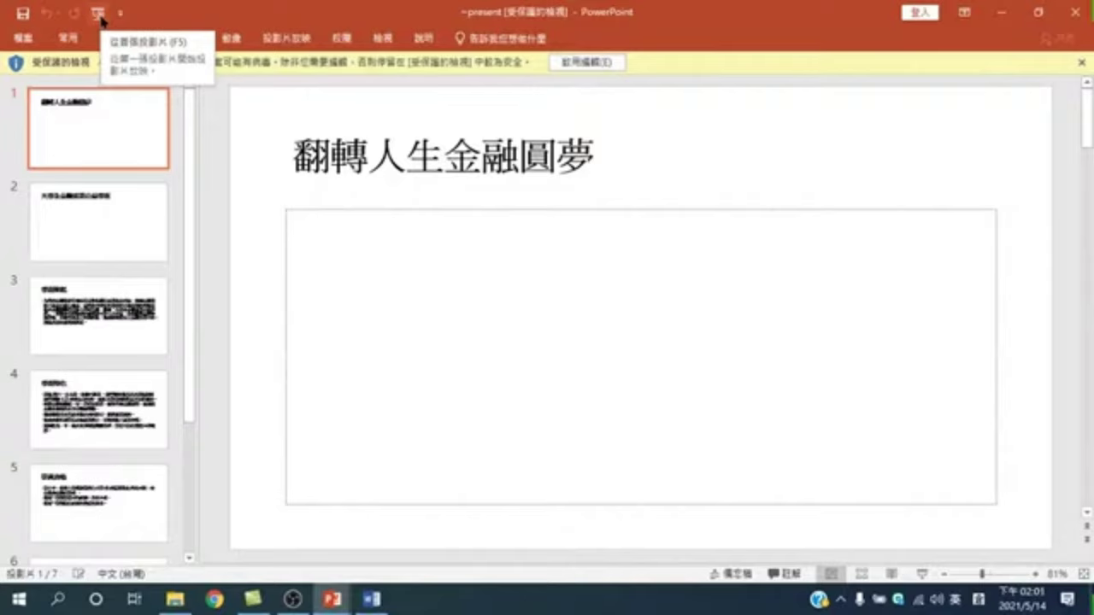
left_click(213, 599)
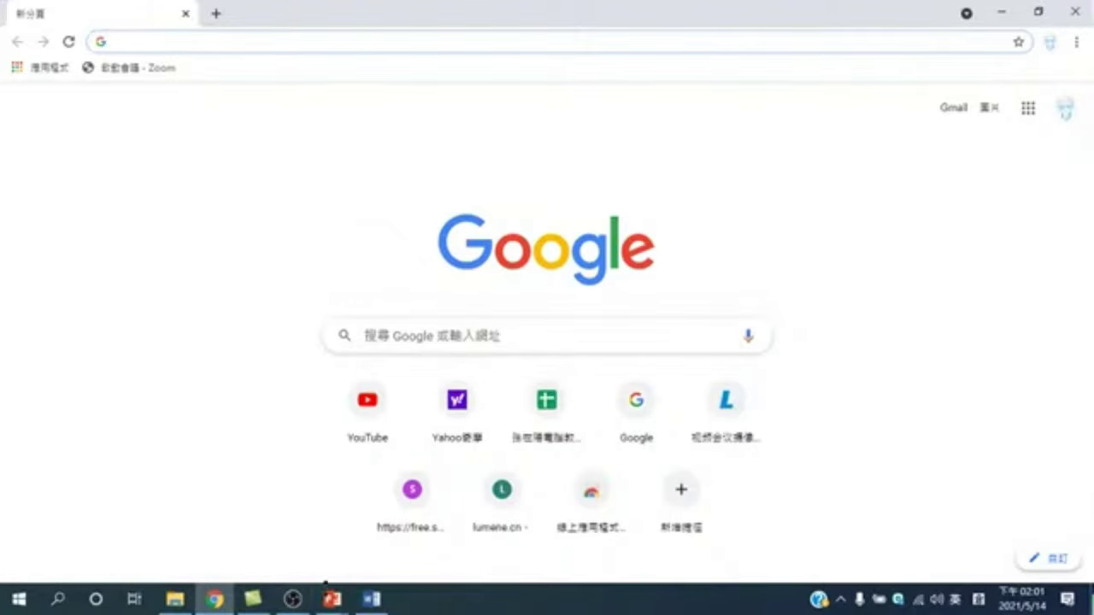
- Switch from Chrome back to the ~present deck through the PowerPoint taskbar icon
left_click(332, 598)
left_click(408, 554)
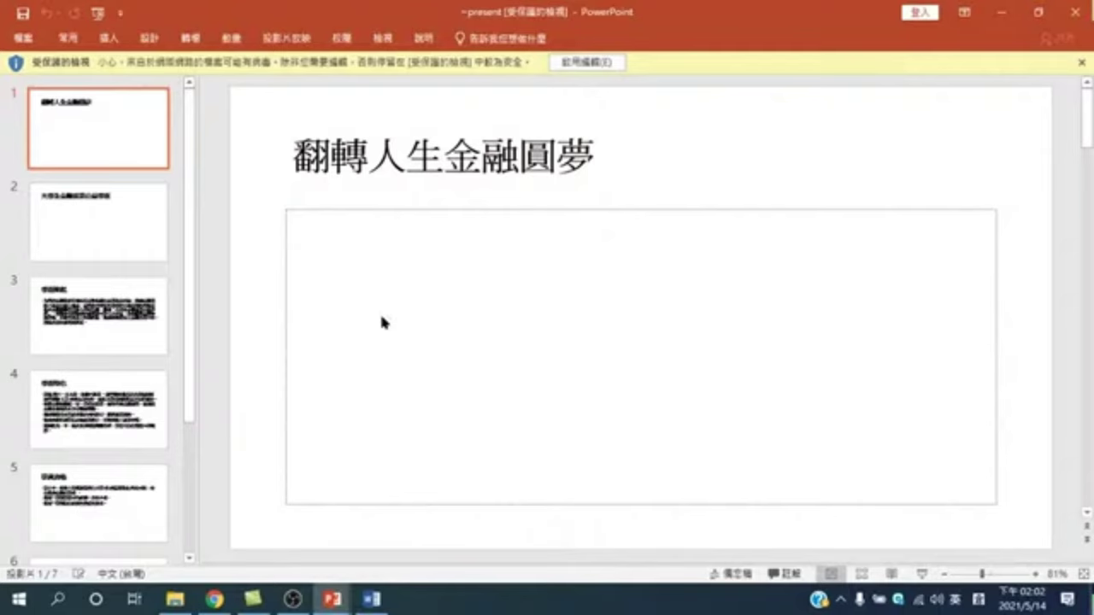
- Return to the Word document, clear the selection and scroll up from the last page
left_click(372, 599)
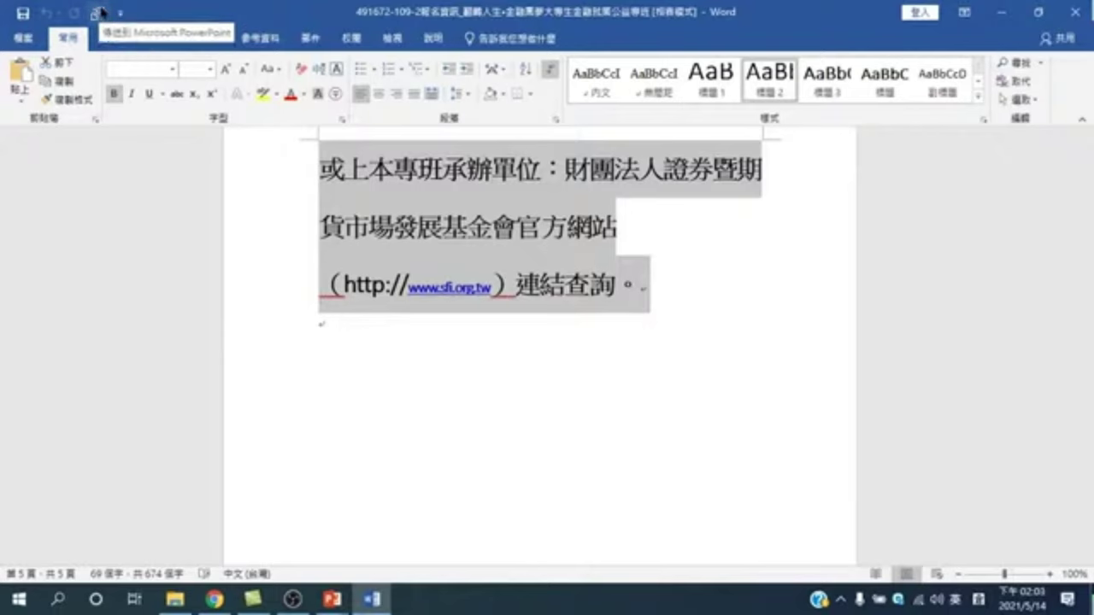
left_click(540, 233)
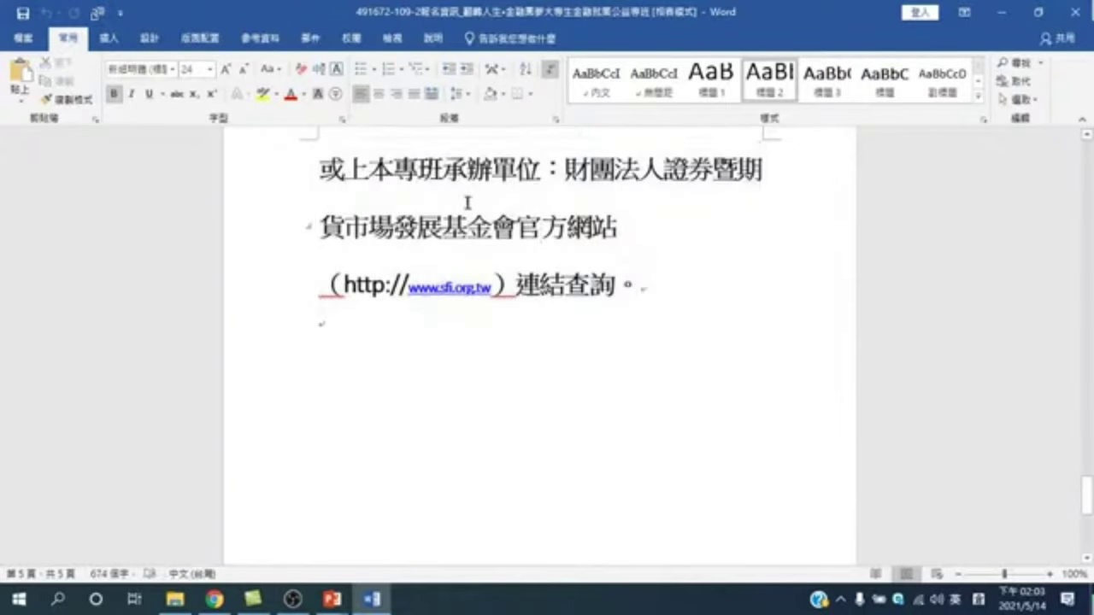
scroll(510, 237, "up", 1)
scroll(403, 313, "up", 2)
scroll(402, 313, "up", 3)
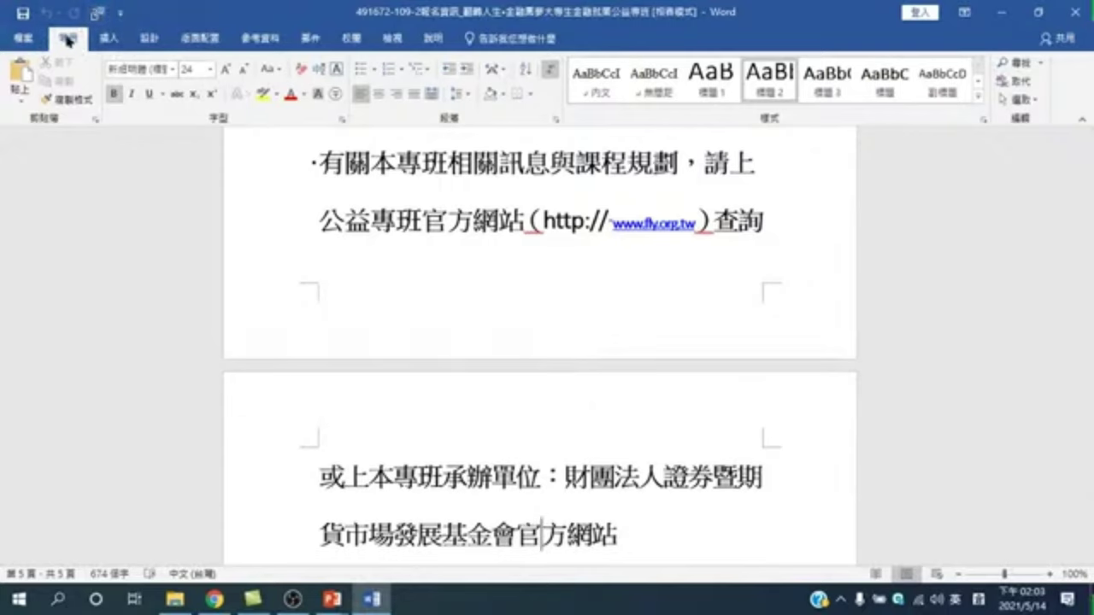
- Open Word Options (選項) from the File tab
left_click(23, 38)
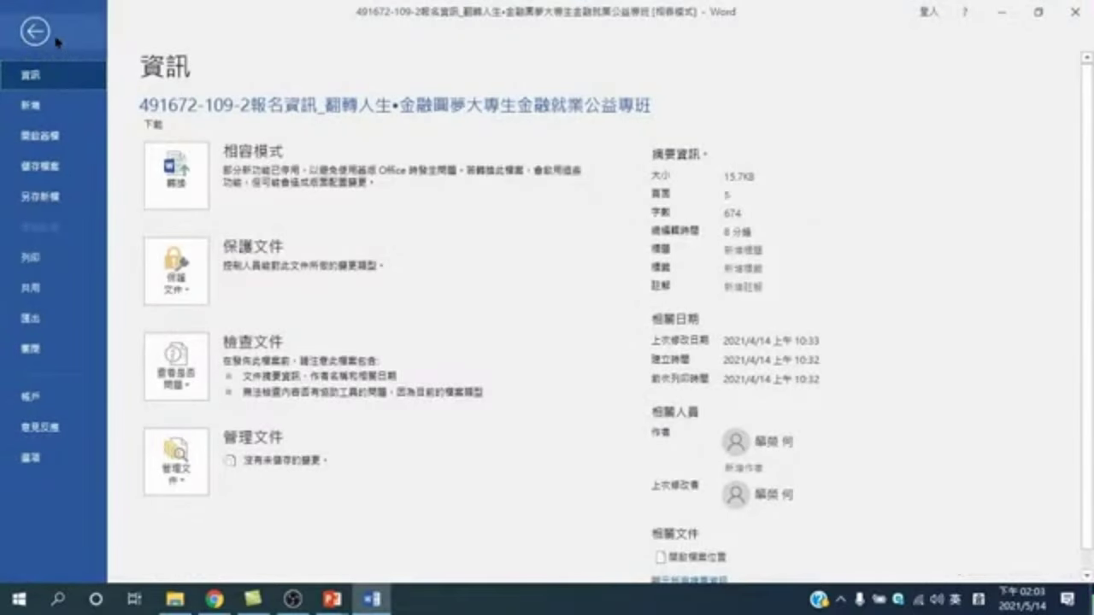
left_click(56, 41)
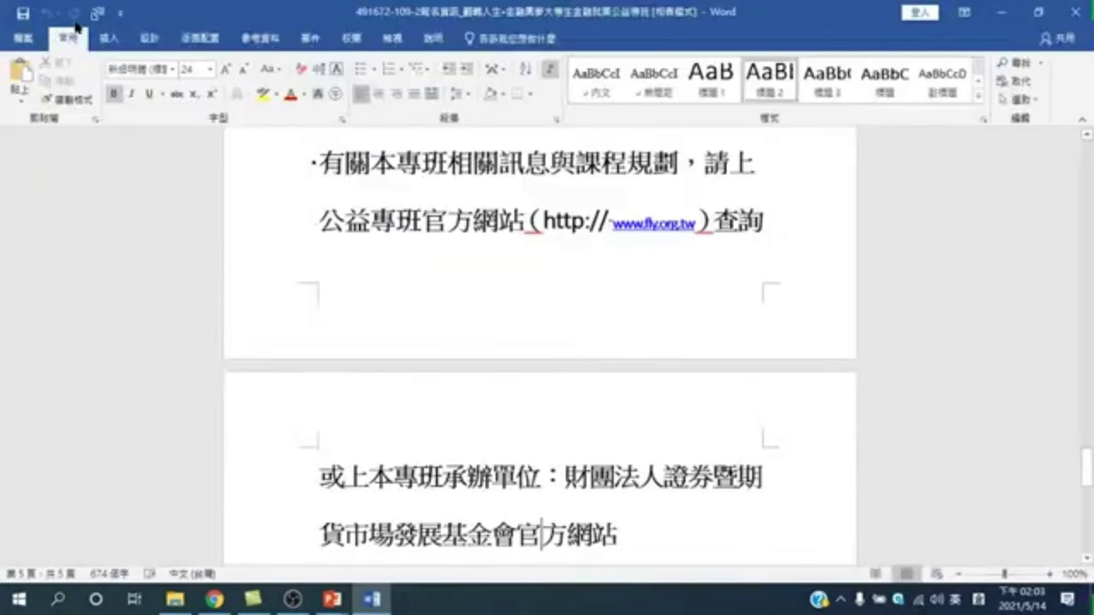
left_click(23, 39)
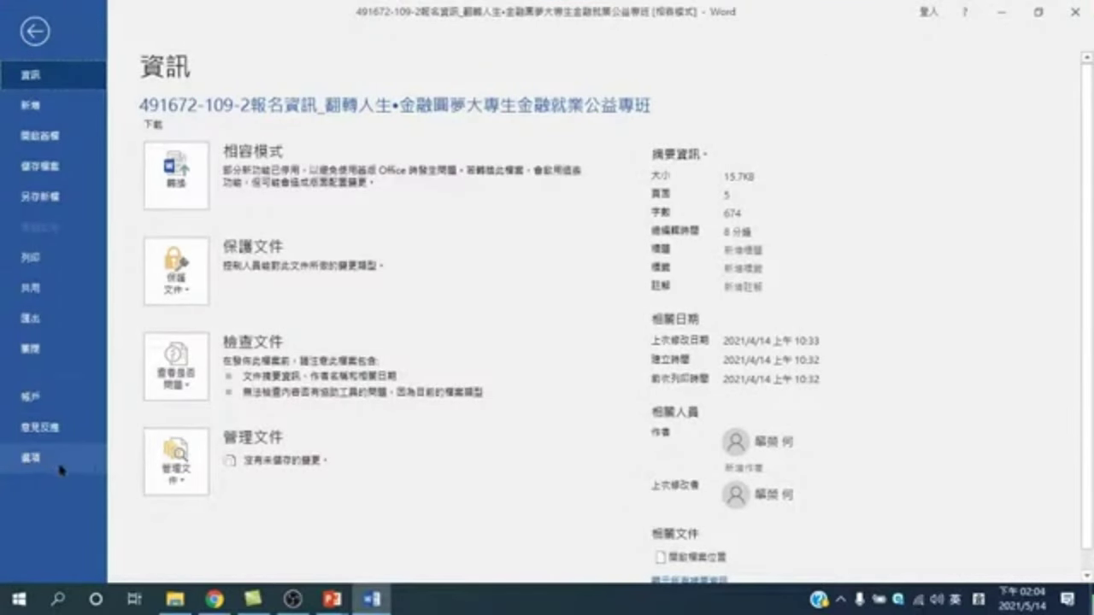
left_click(35, 455)
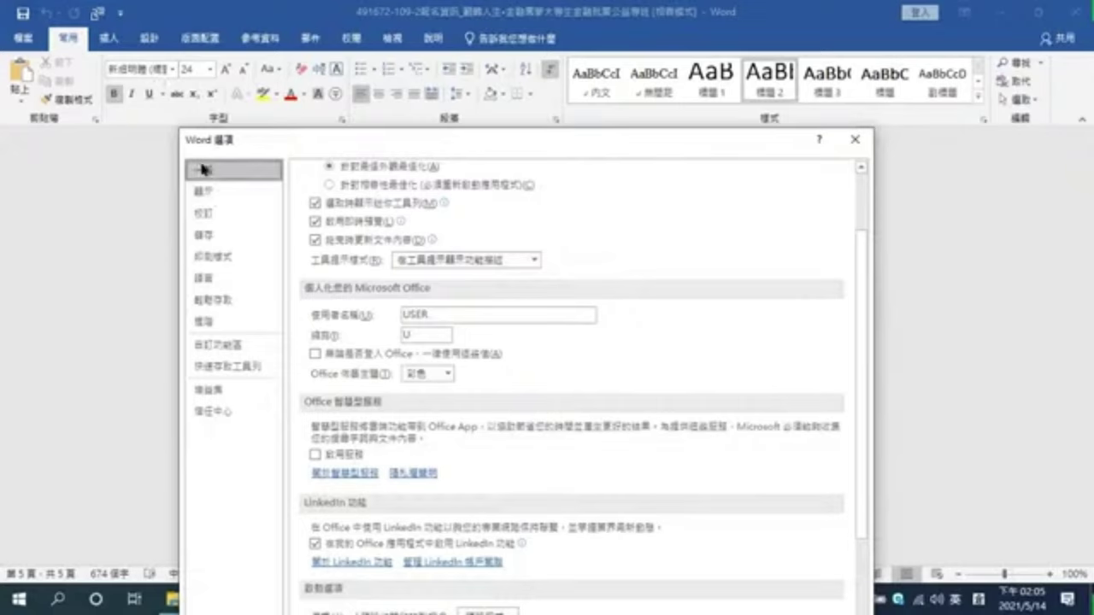
- Add 傳送到 Microsoft PowerPoint from commands not on the ribbon to the Quick Access Toolbar and confirm
left_click(216, 367)
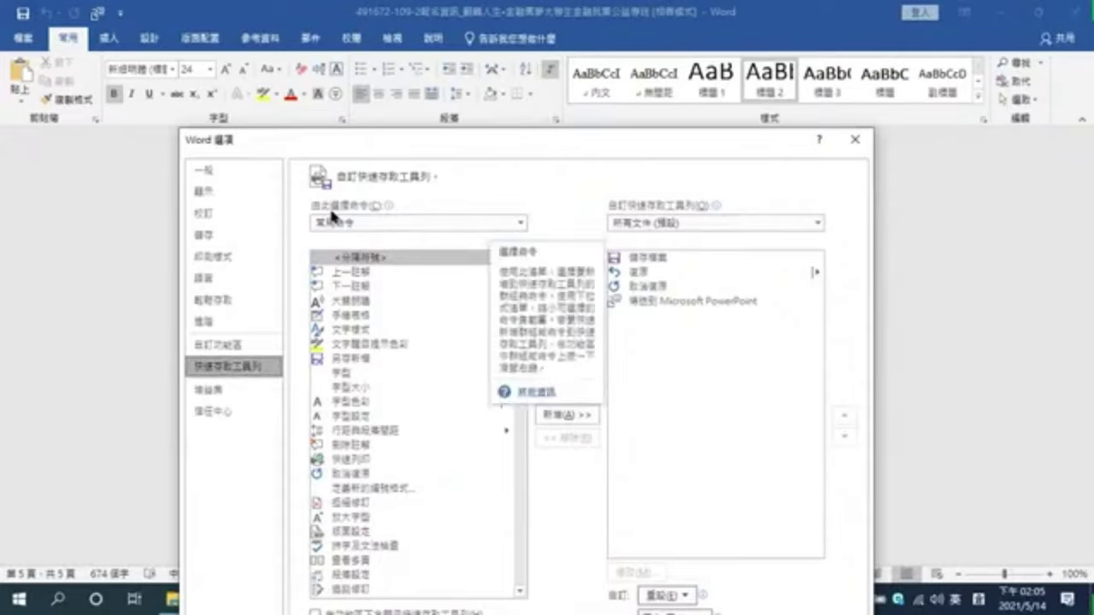
left_click(516, 222)
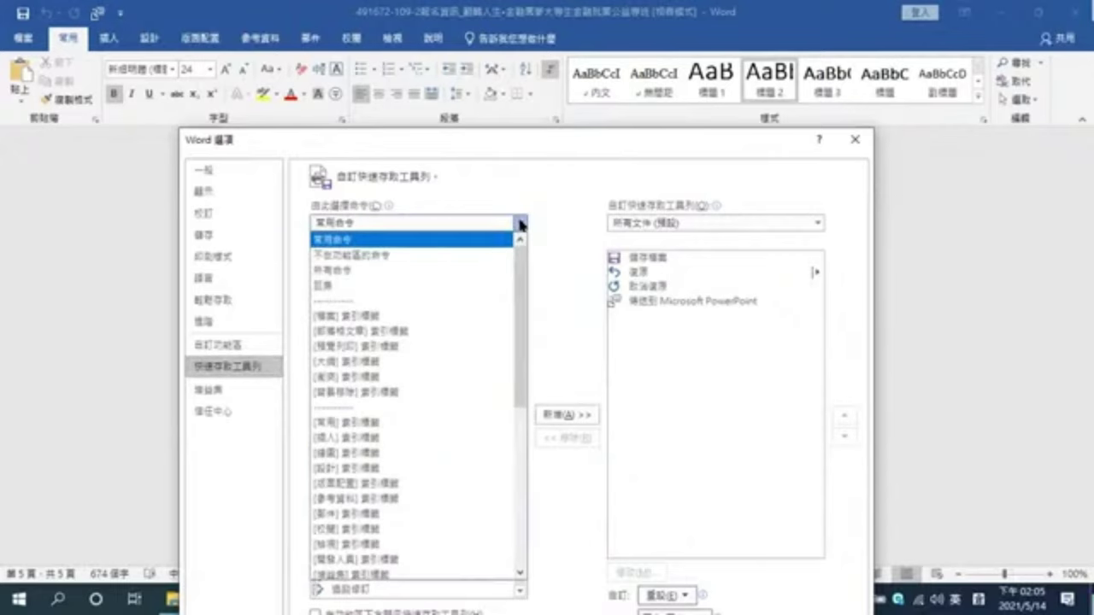
left_click(362, 259)
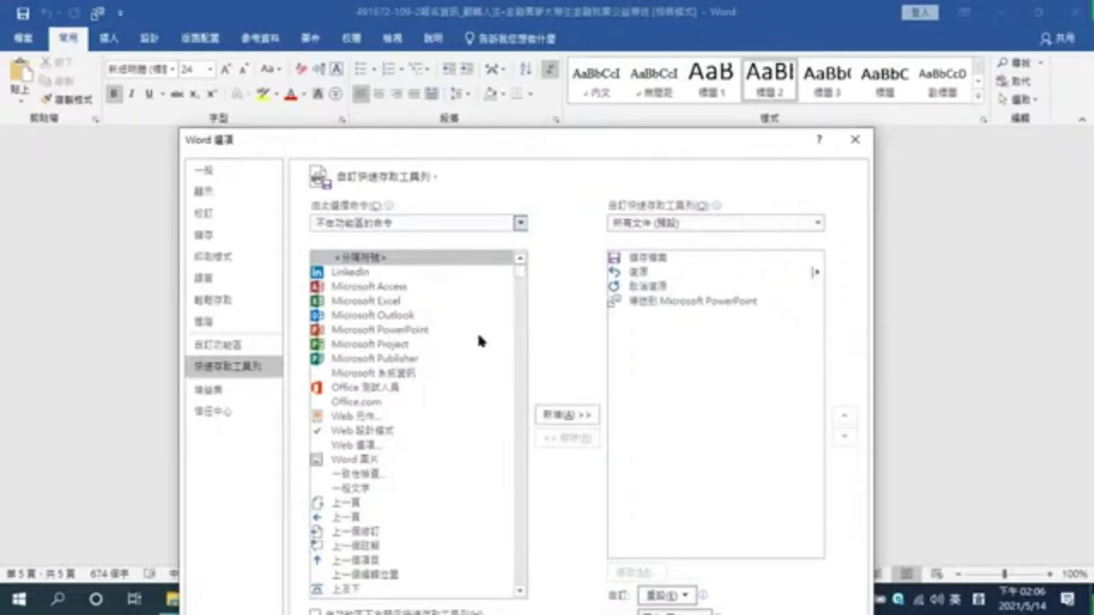
left_click_drag(522, 266, 518, 481)
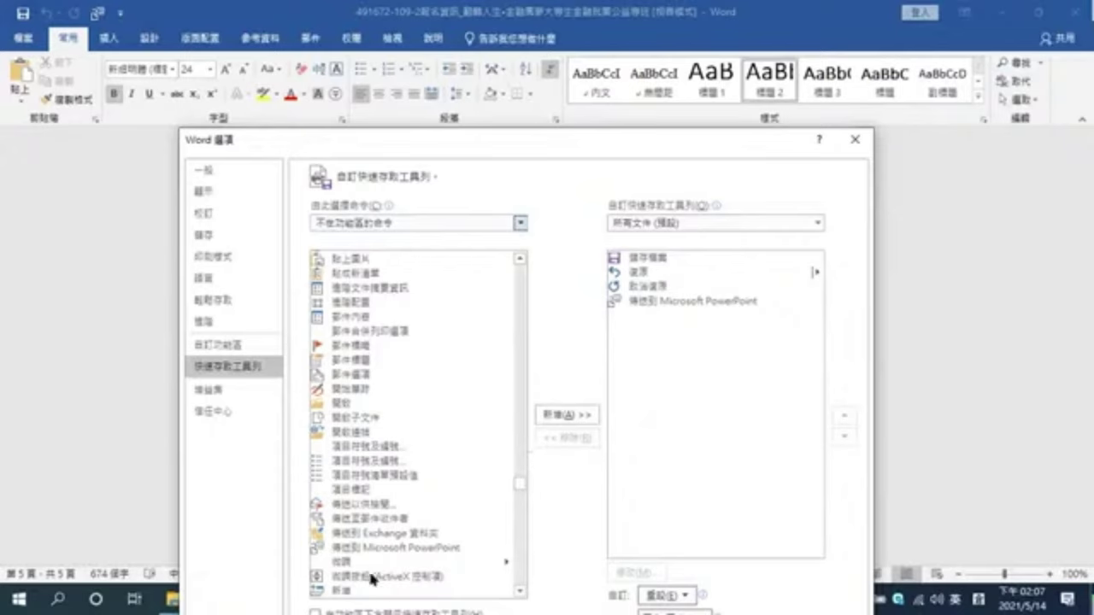
left_click(417, 551)
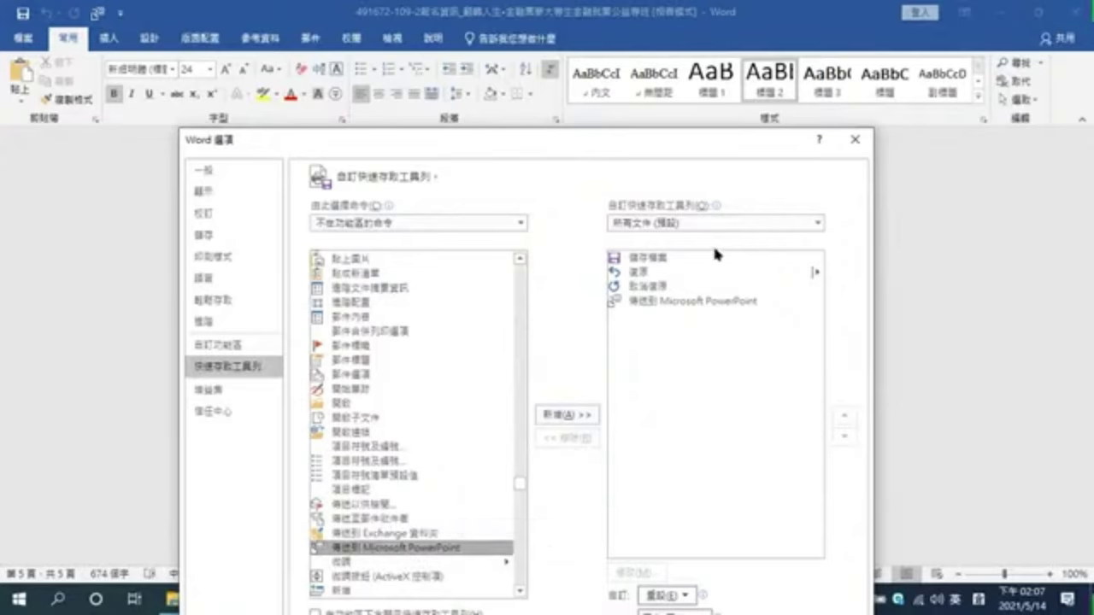
left_click(673, 302)
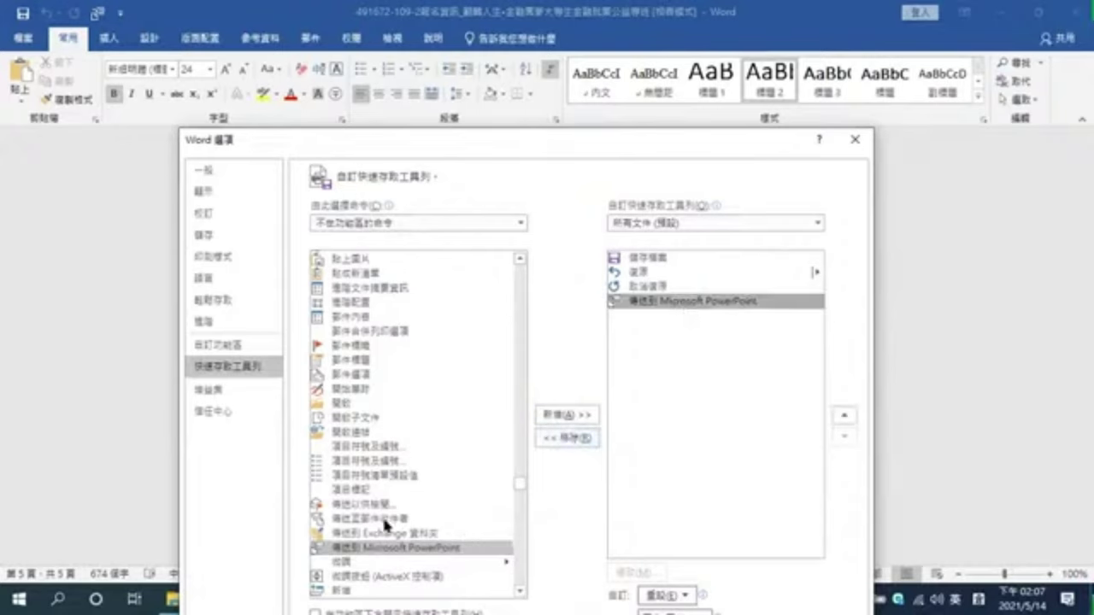
left_click(380, 548)
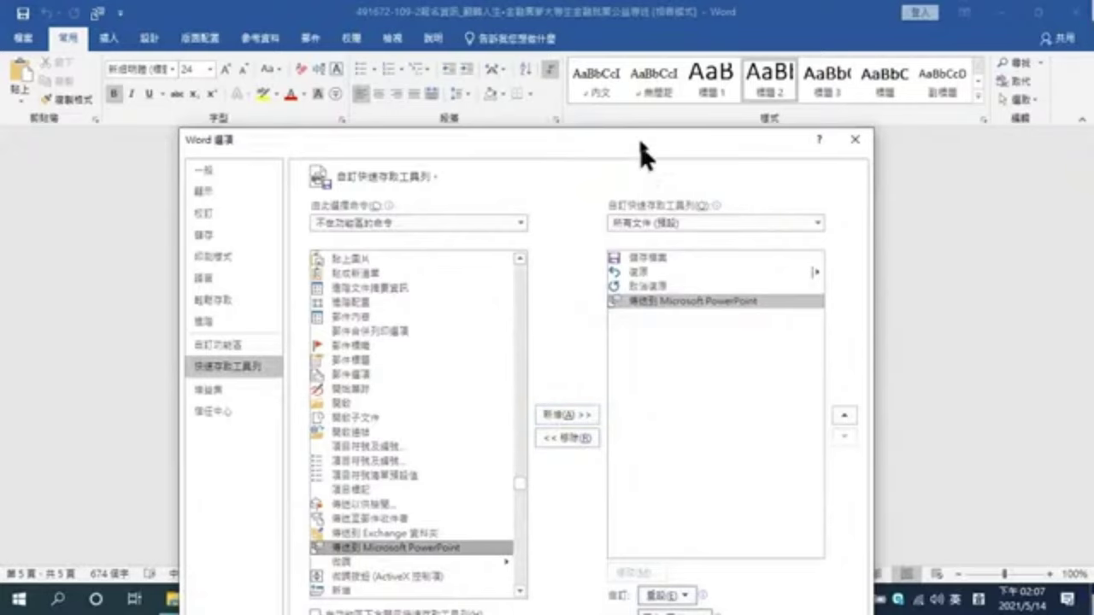
left_click_drag(645, 154, 658, 44)
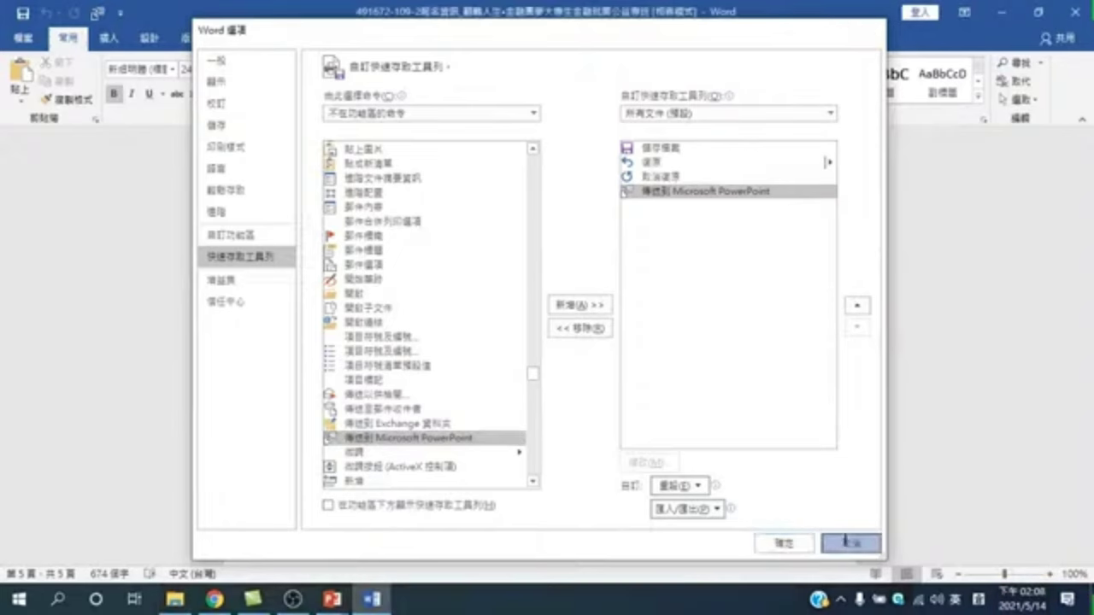
left_click(852, 541)
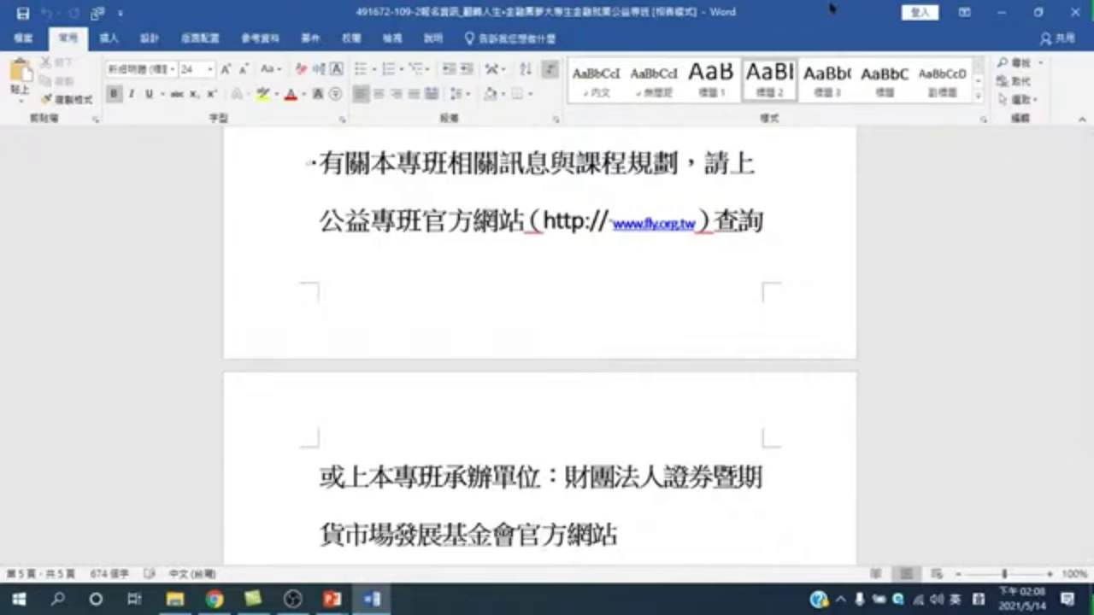
- Close the Word outline document without saving, revealing the seven-slide PowerPoint deck
left_click(1077, 12)
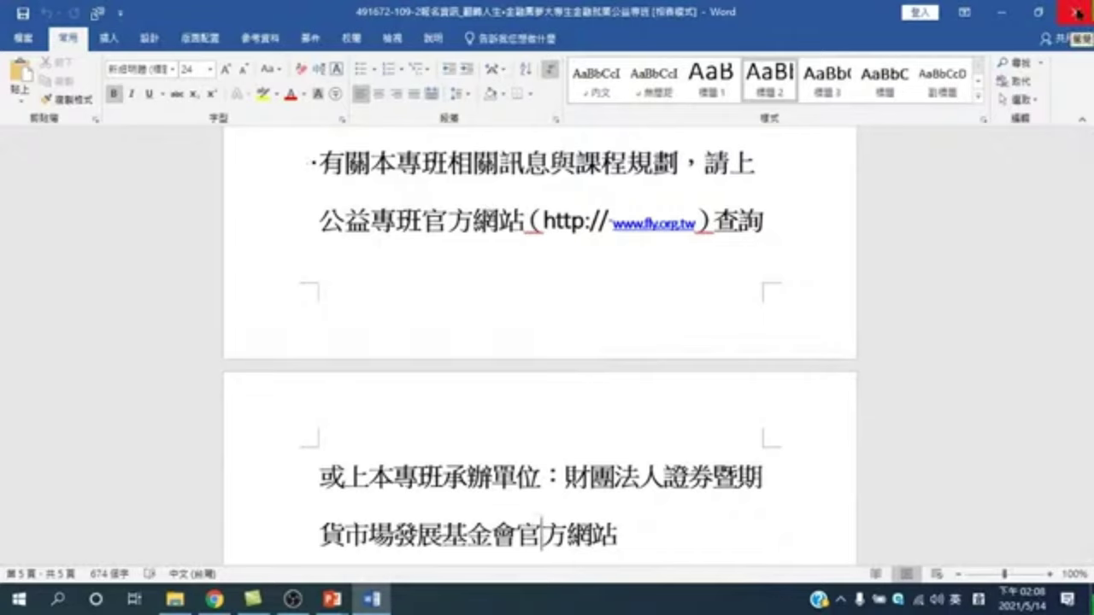
left_click(552, 340)
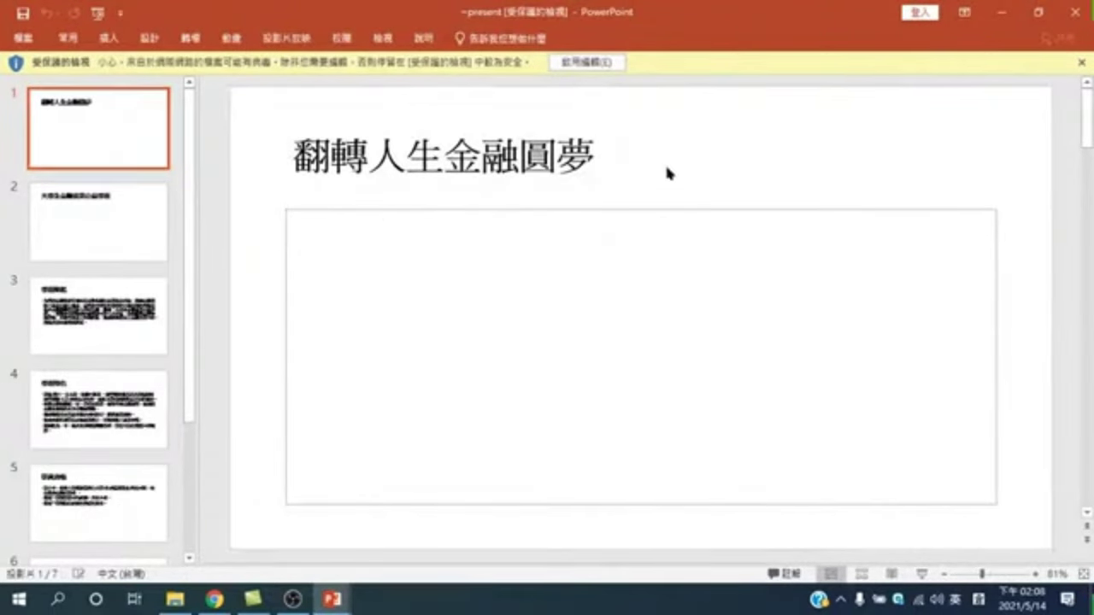
- Preview slides 2 and 3, enable editing on the protected deck, and return to slide 1
left_click(102, 240)
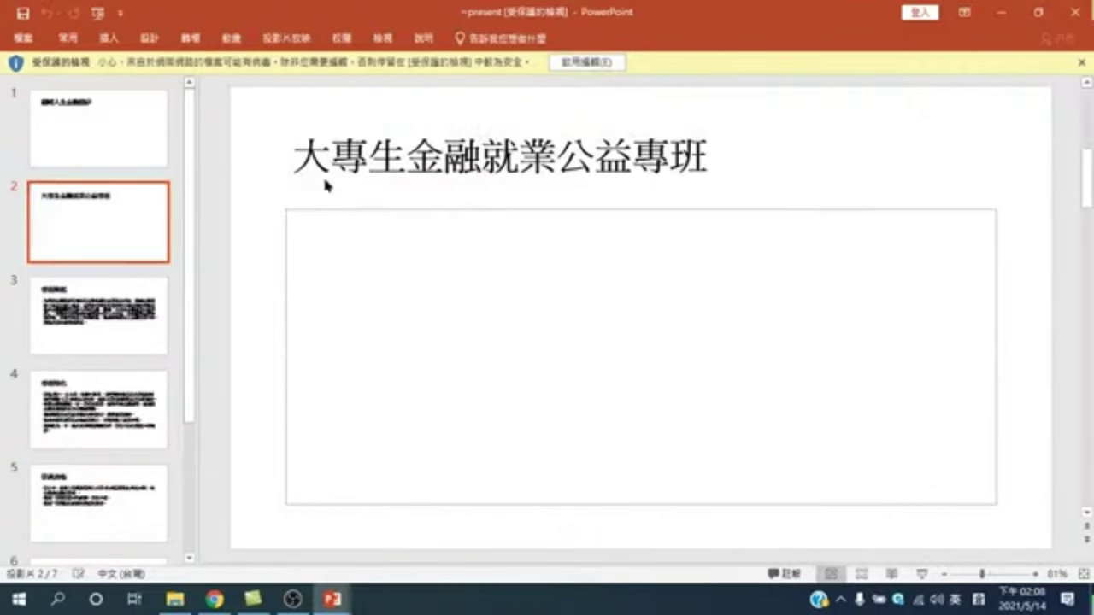
left_click(110, 328)
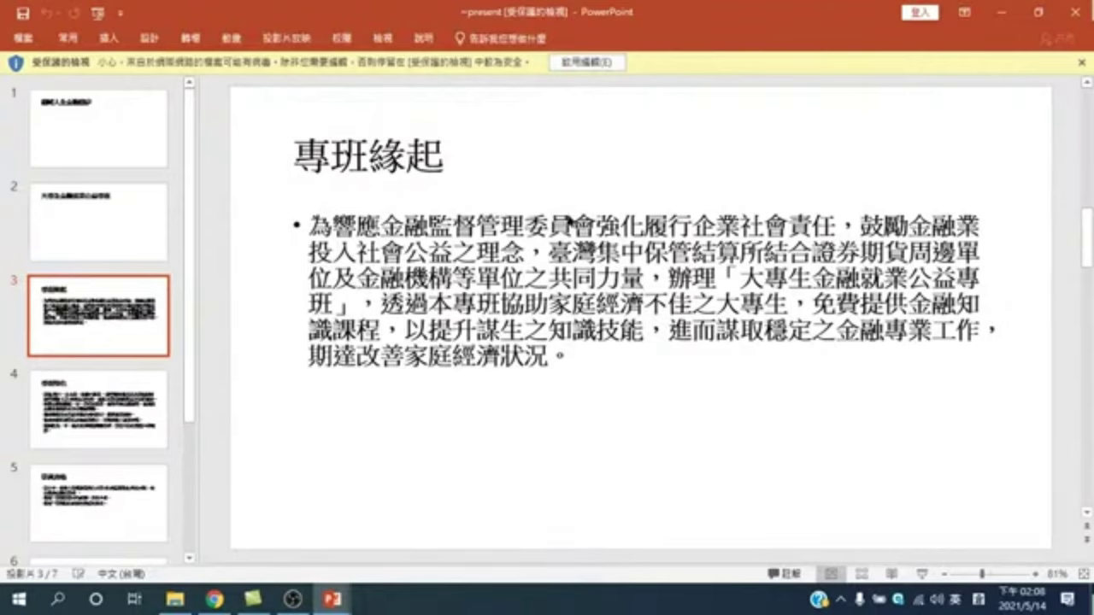
left_click(588, 63)
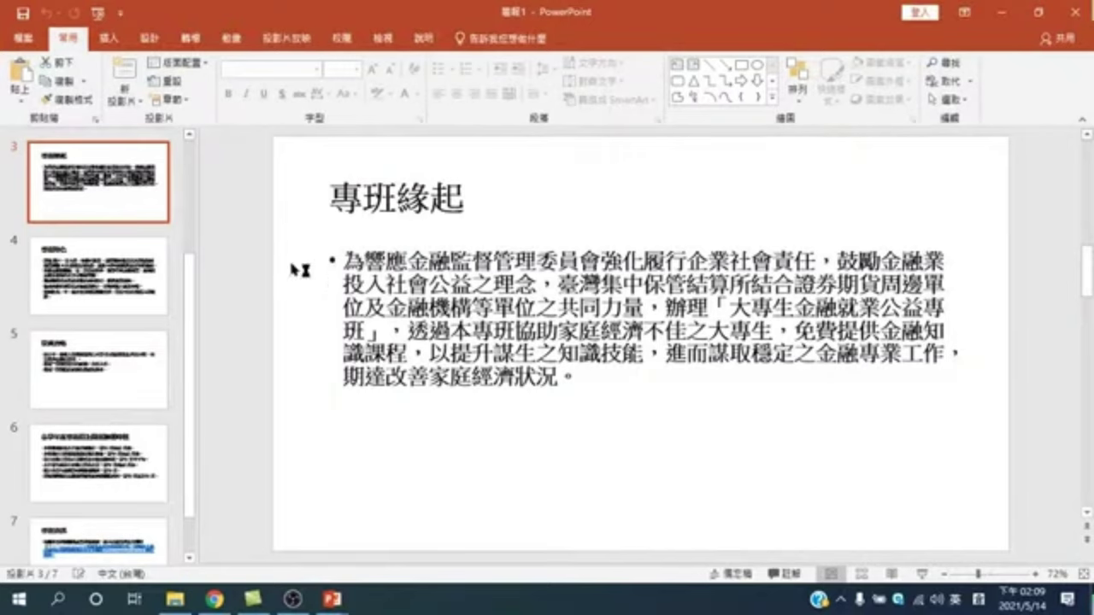
scroll(15, 306, "up", 3)
left_click(103, 188)
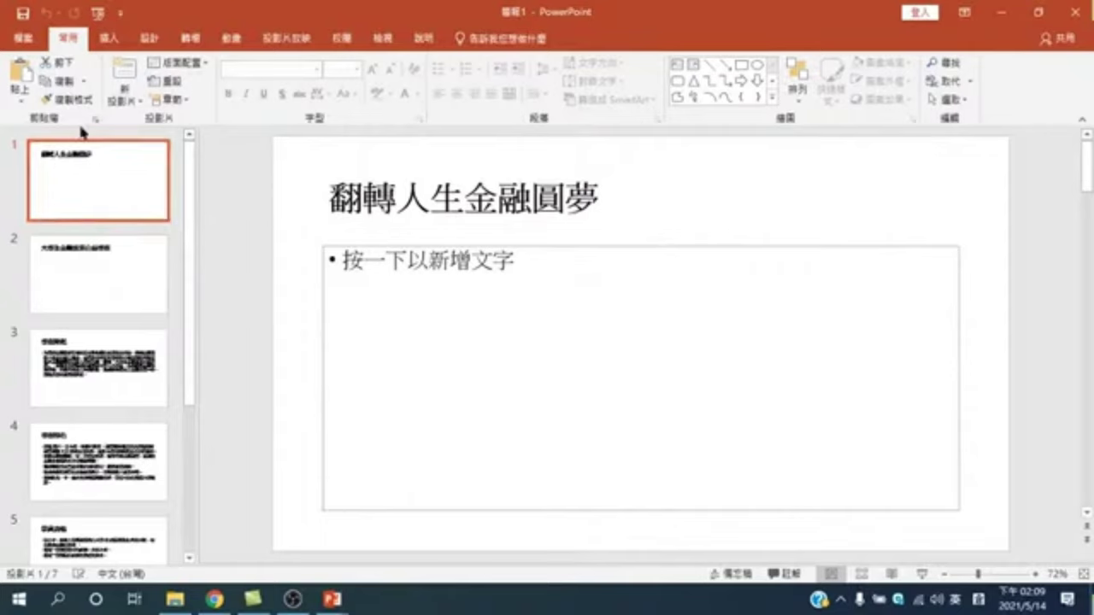
- Paste a copy of the 翻轉人生金融圓夢 slide as slide 2 and apply the Title Slide layout
left_click(19, 72)
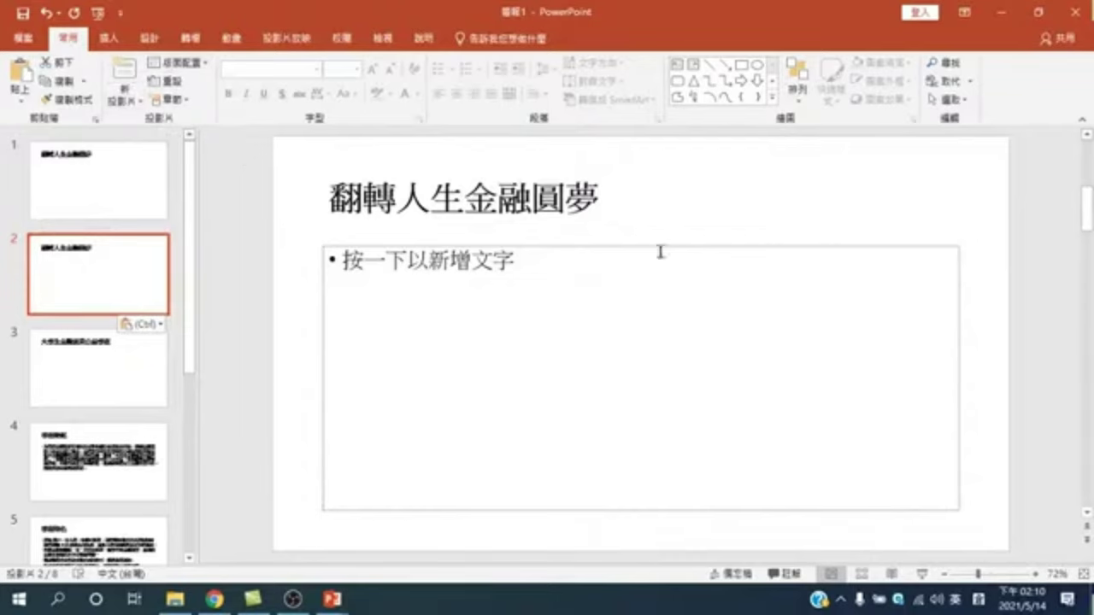
left_click(205, 64)
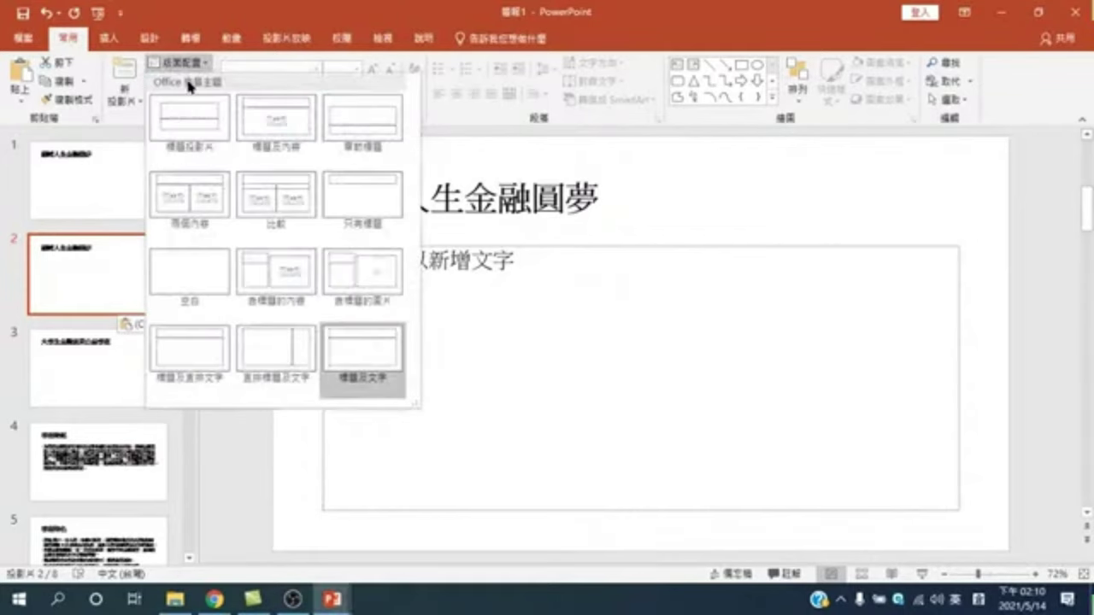
right_click(82, 271)
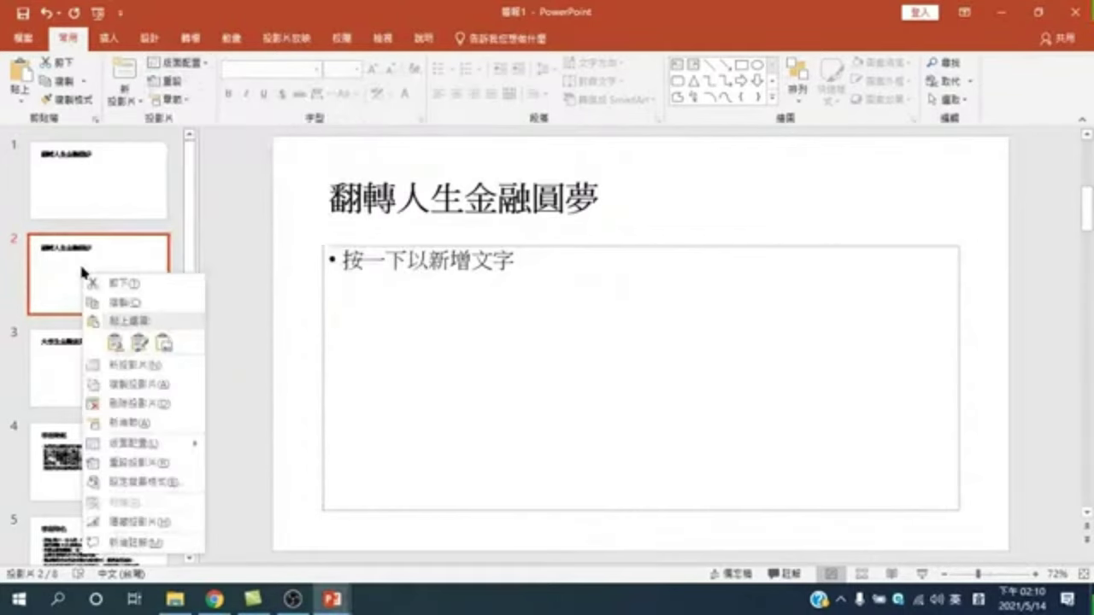
mouse_move(132, 443)
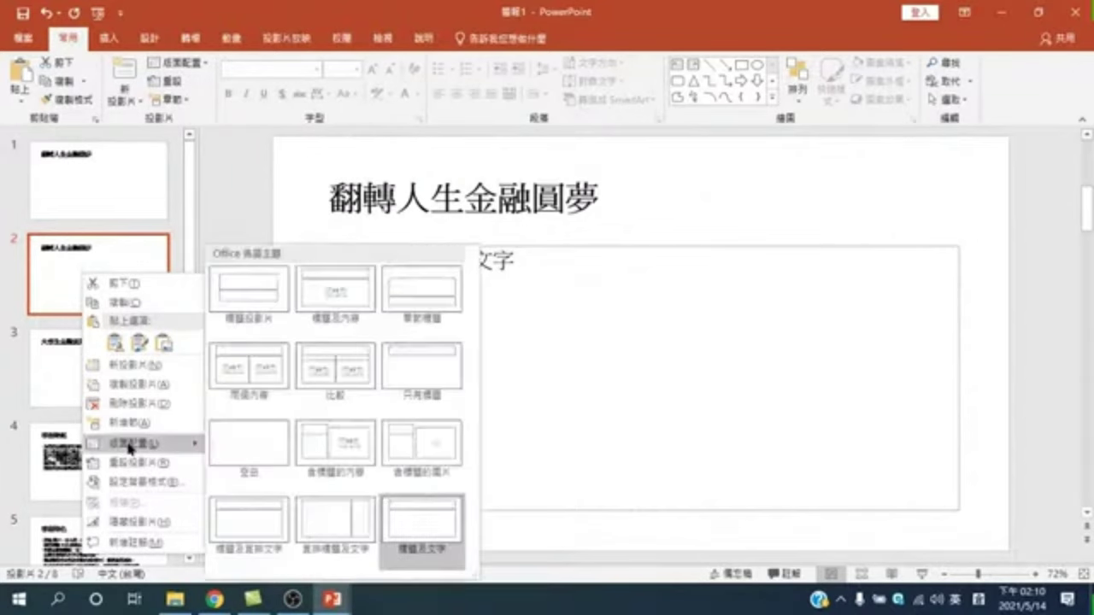
left_click(250, 291)
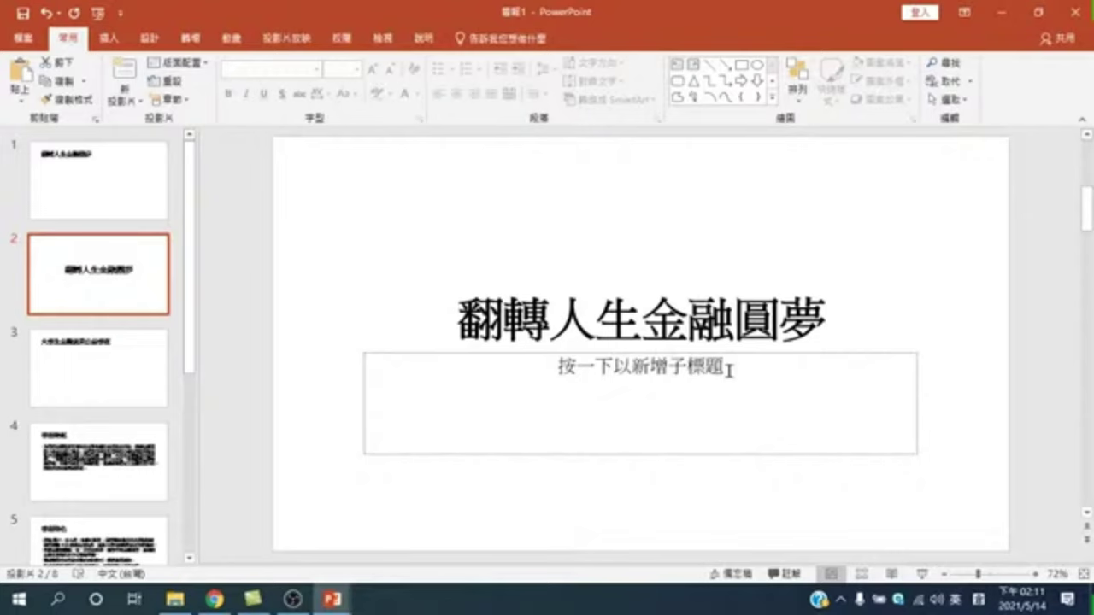
left_click(650, 321)
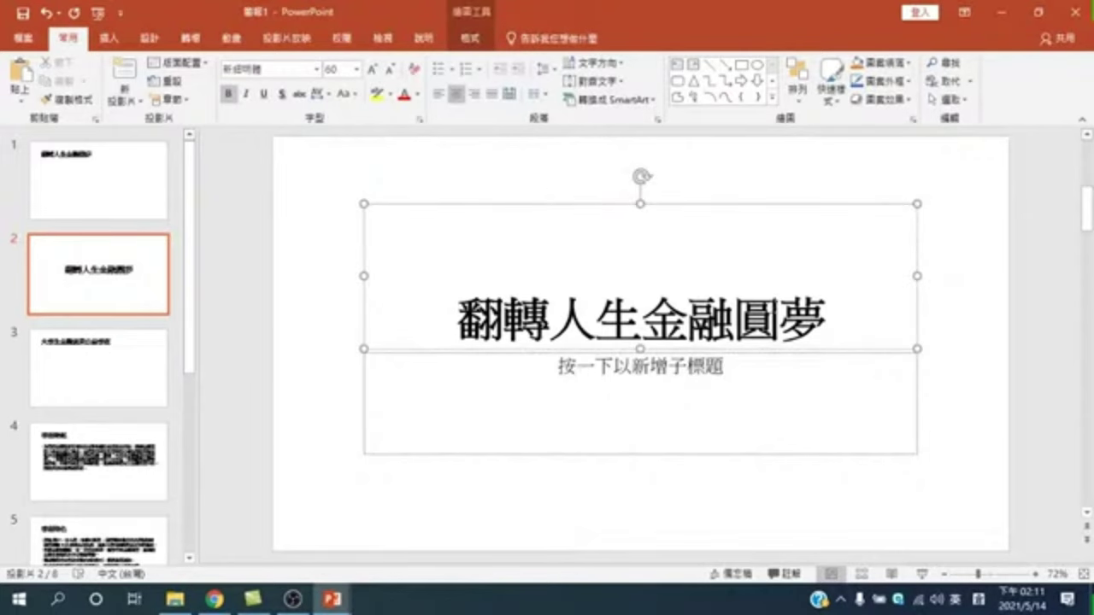
left_click(939, 329)
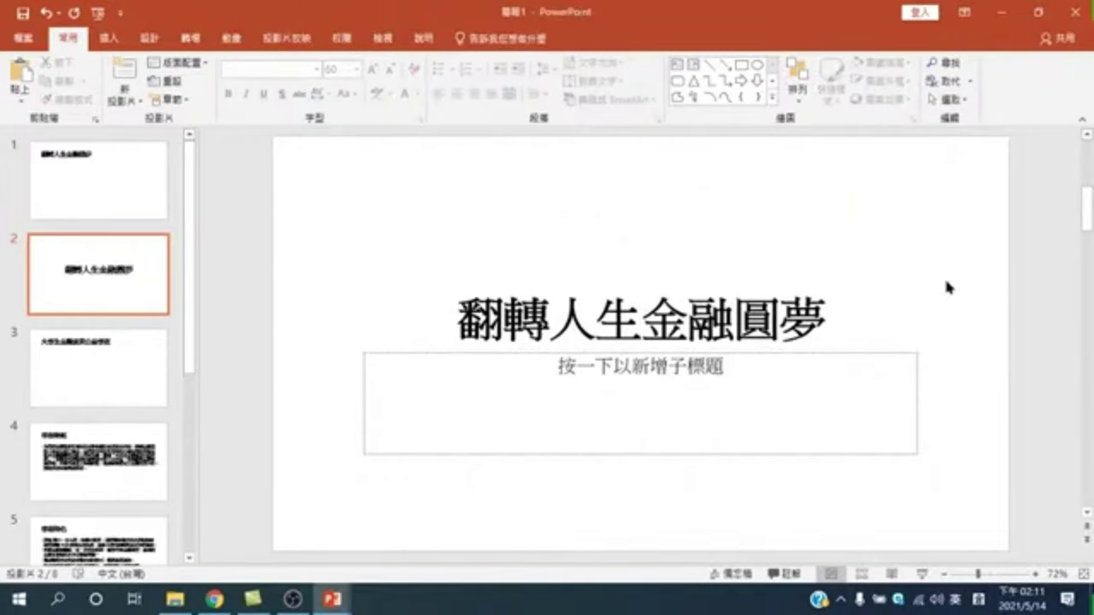
left_click(120, 259)
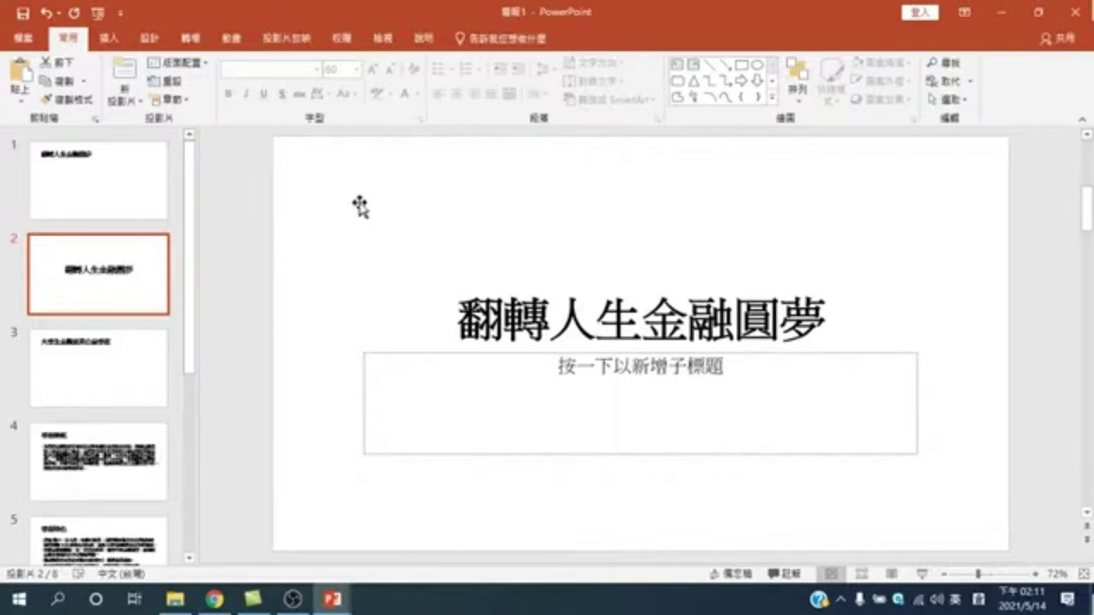
left_click(110, 40)
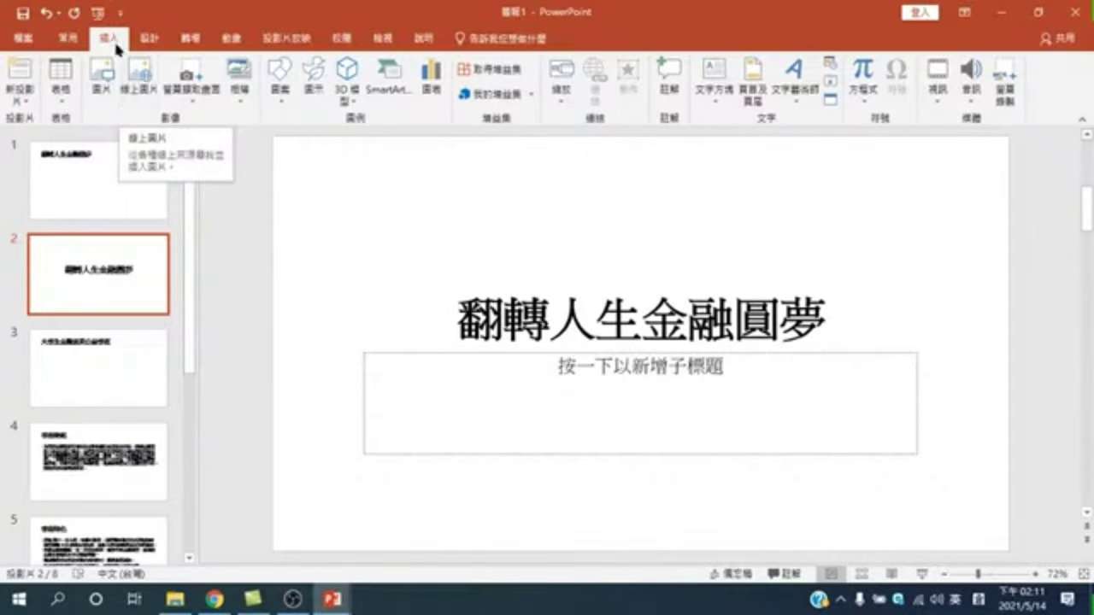
- Search Online Pictures for 'bird sky' photos
left_click(143, 85)
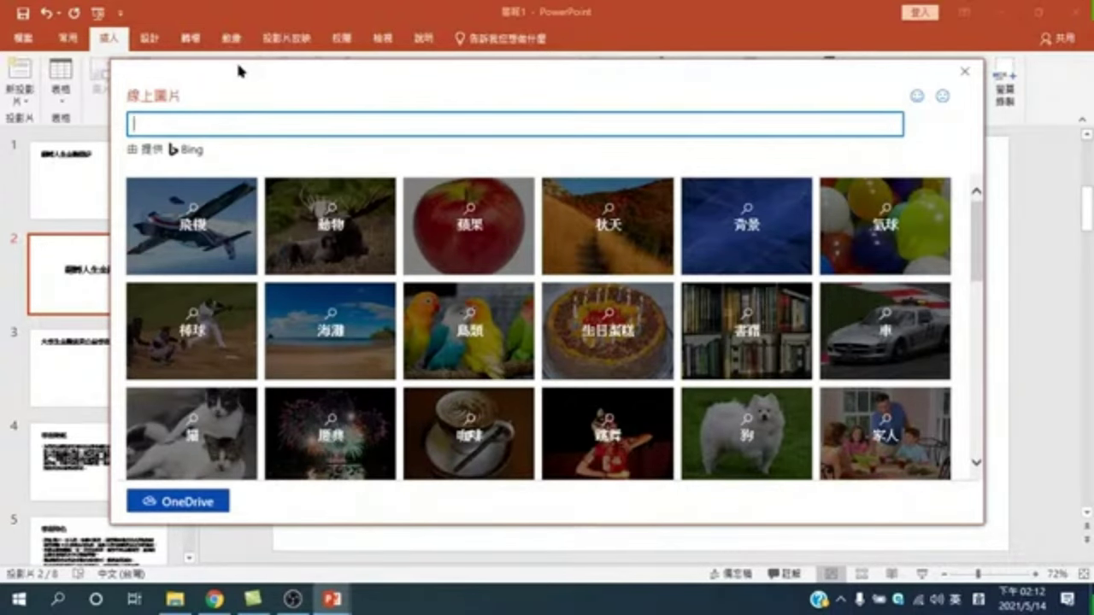
mouse_move(239, 71)
left_mouse_down()
mouse_move(322, 379)
mouse_move(320, 369)
left_mouse_up()
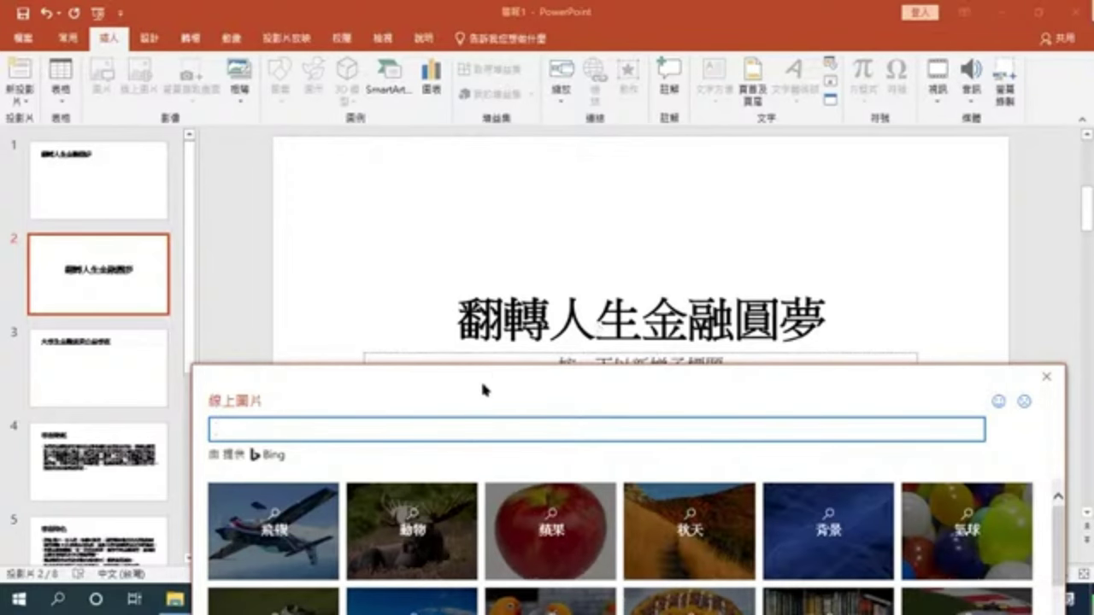
left_click_drag(481, 379, 450, 116)
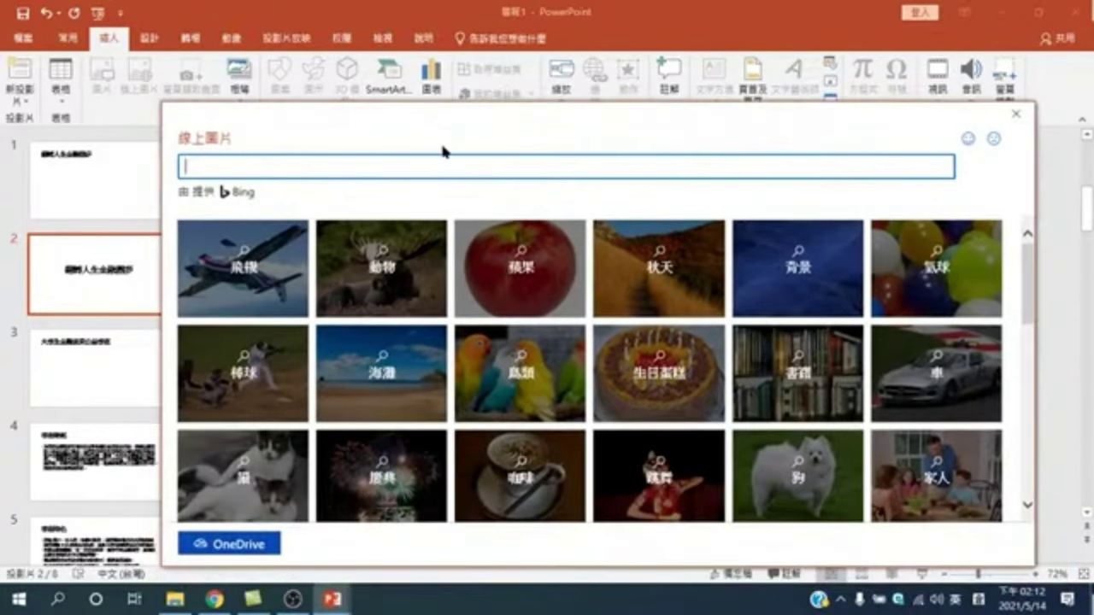
left_click(442, 147)
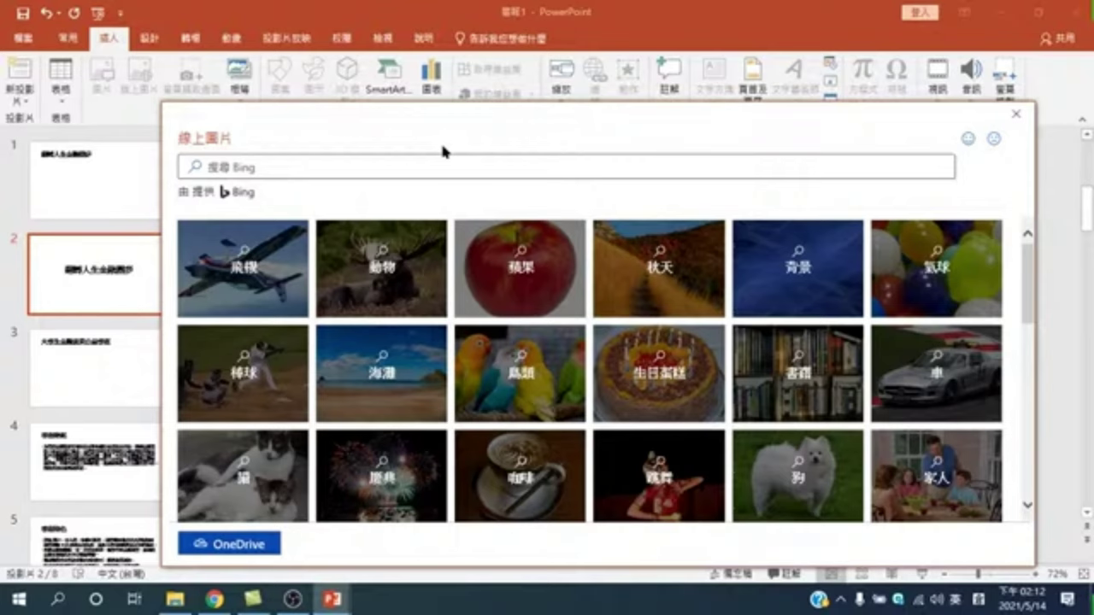
left_click(367, 165)
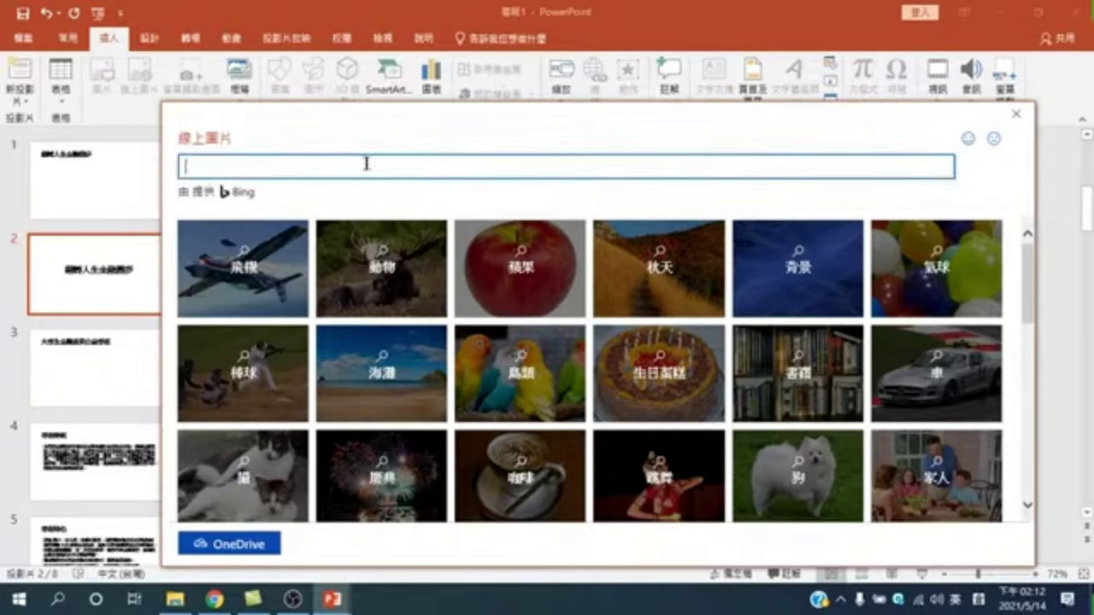
type("bird")
type(" sky")
key("Return")
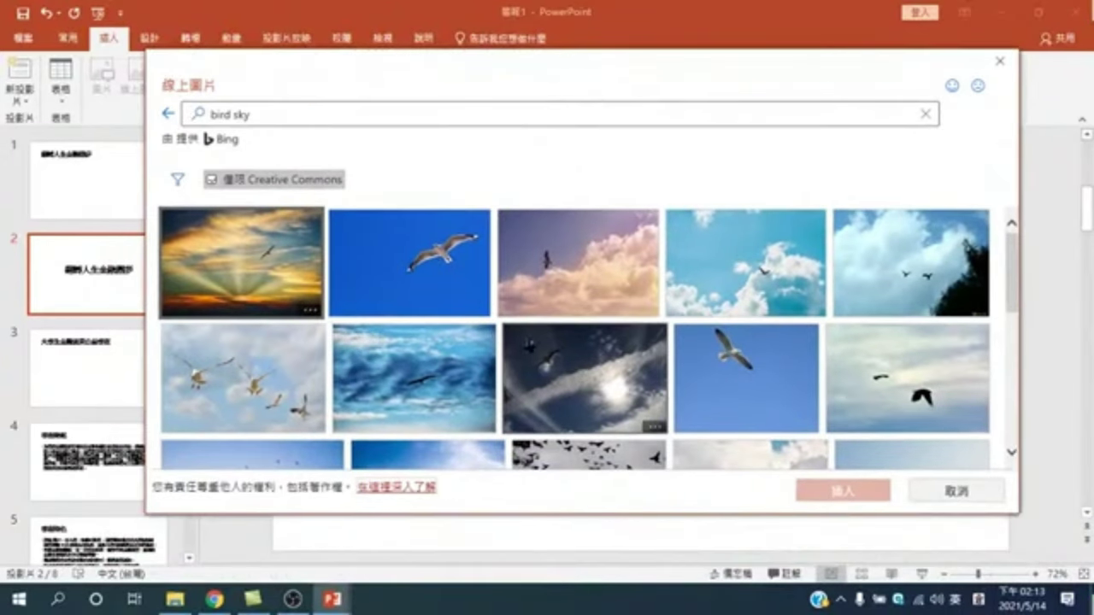
- Insert the photo of pelicans flying among white clouds onto slide 2
scroll(575, 338, "down", 2)
scroll(575, 338, "down", 2)
scroll(537, 342, "down", 2)
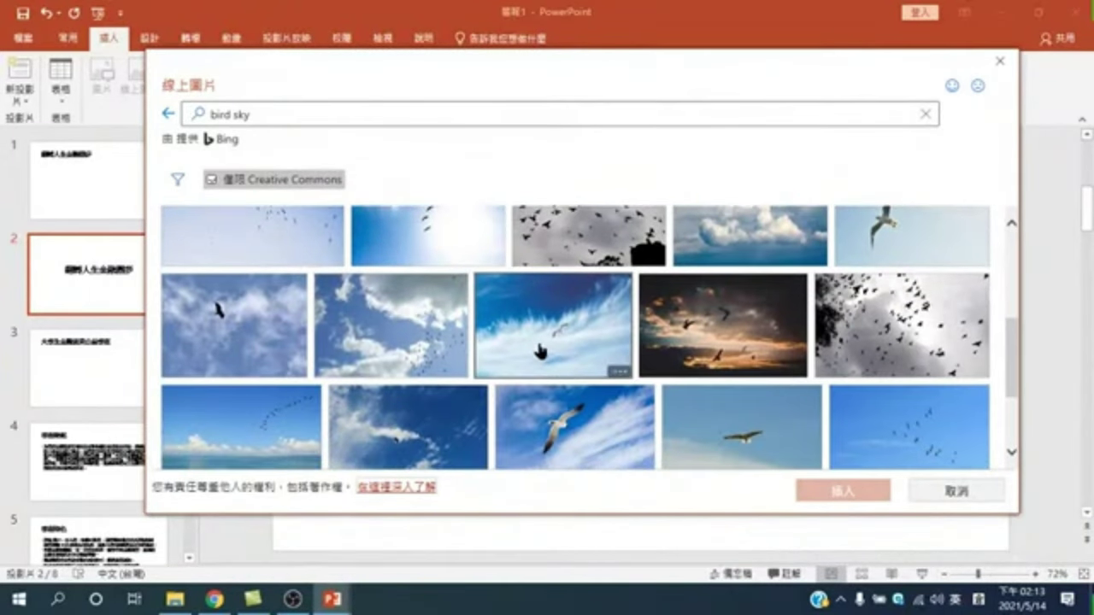
scroll(542, 349, "down", 3)
left_click(443, 342)
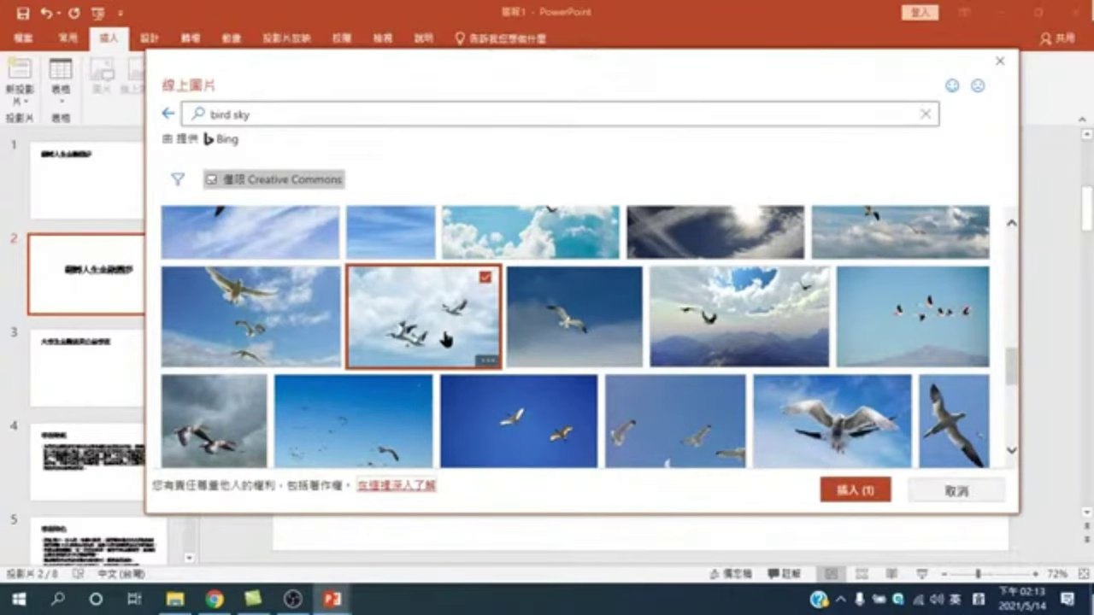
left_click(855, 490)
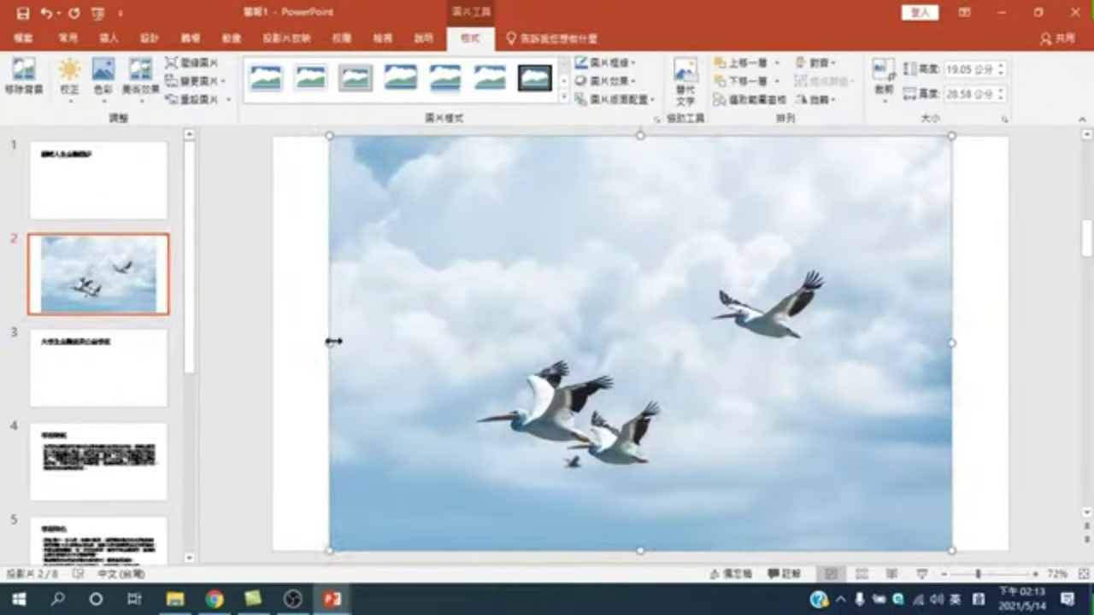
- Stretch the pelican photo to both slide edges and send it behind the text
left_click_drag(330, 343, 272, 346)
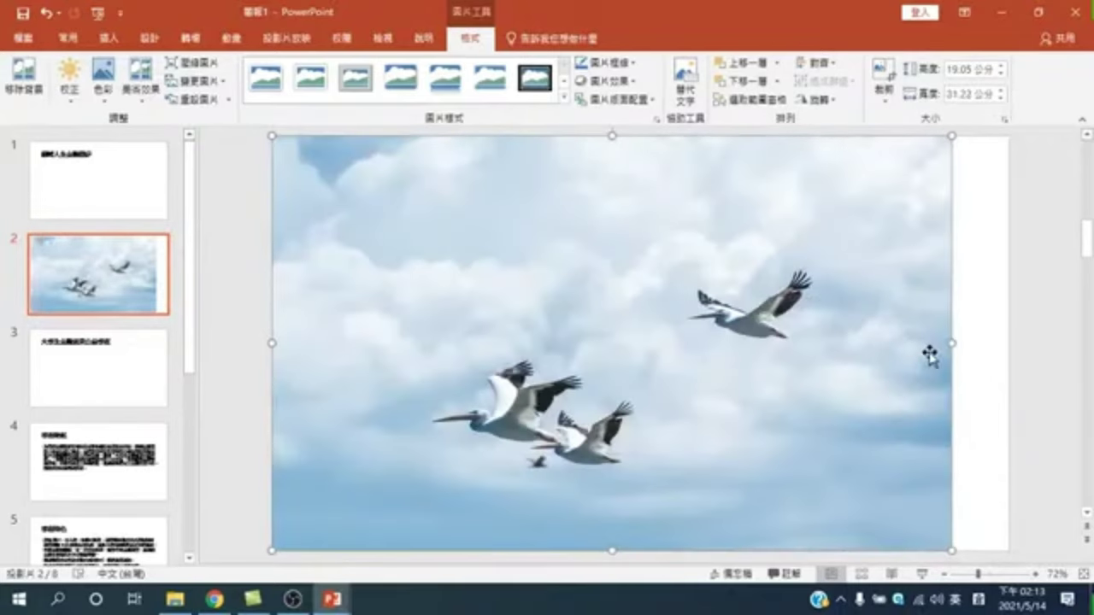
left_click_drag(952, 344, 1010, 344)
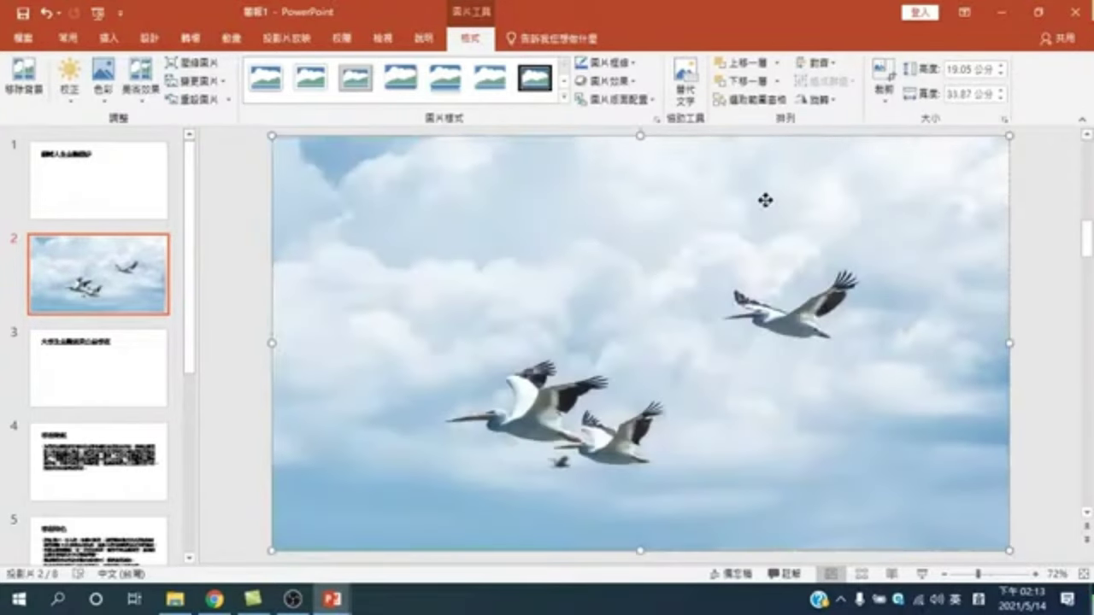
right_click(767, 204)
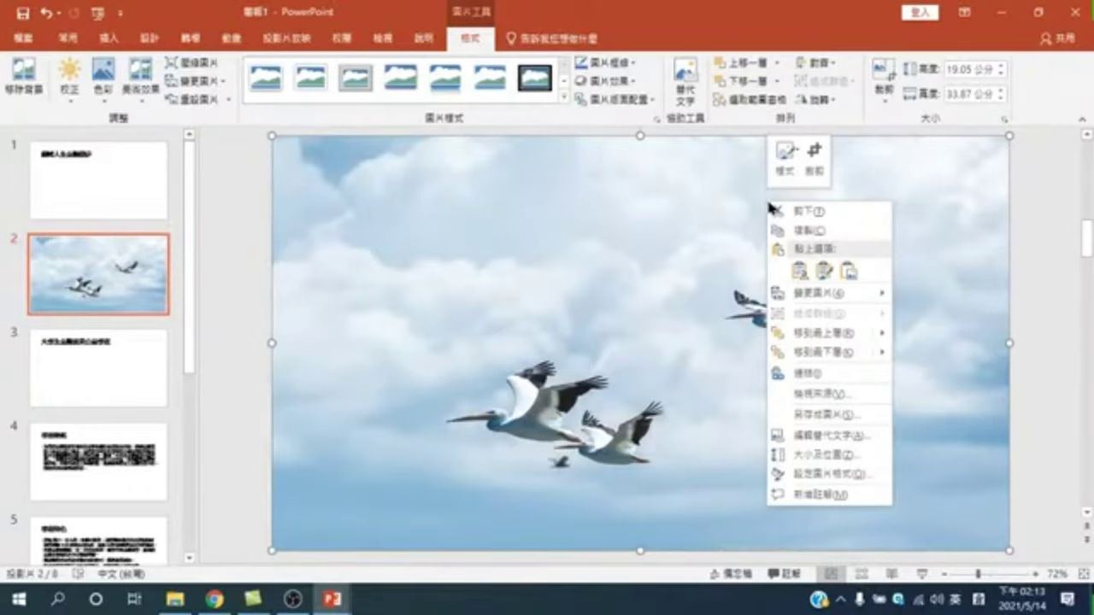
left_click(755, 220)
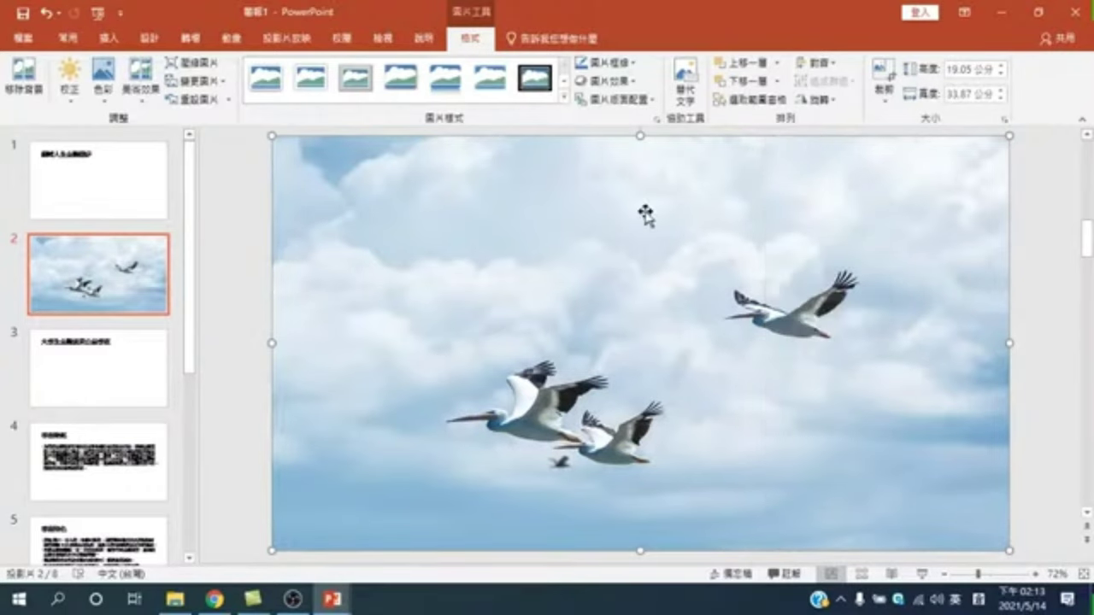
right_click(725, 212)
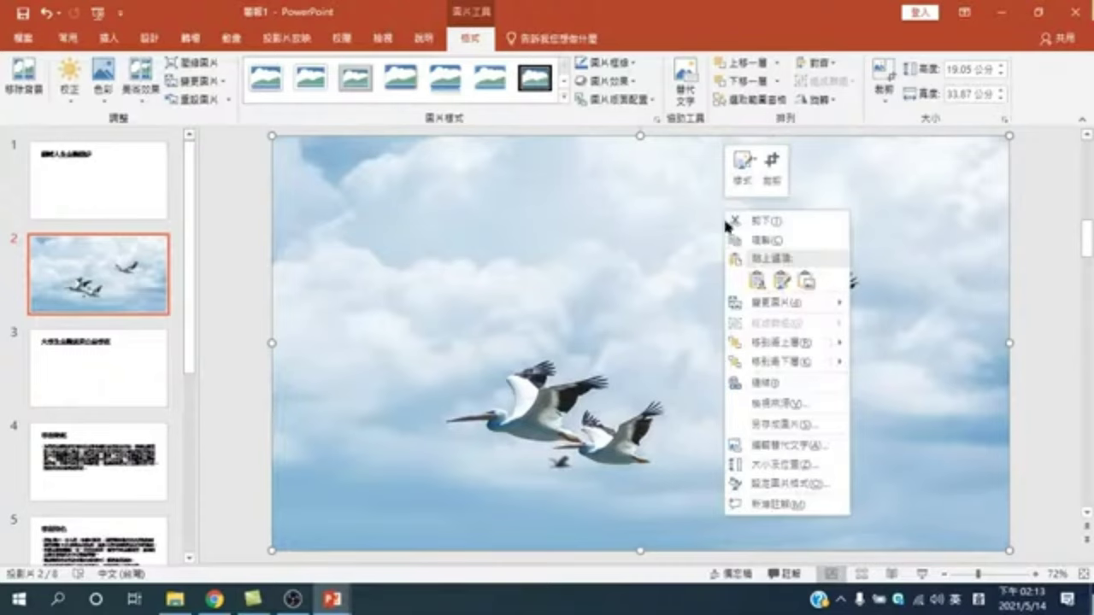
left_click(782, 362)
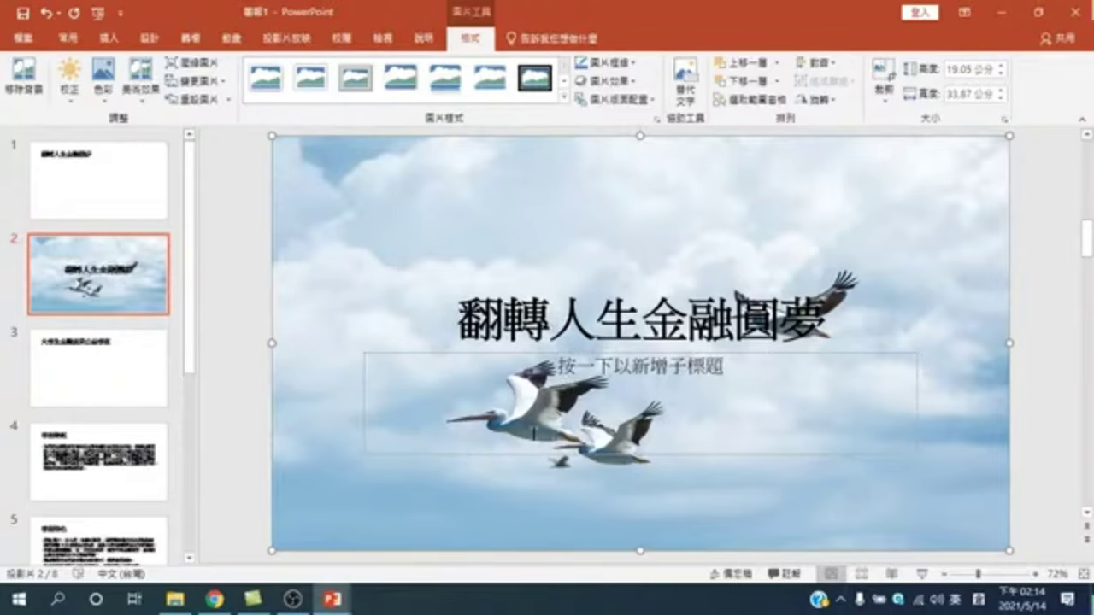
- Move the 翻轉人生金融圓夢 title box up near the top of slide 2
left_click(577, 325)
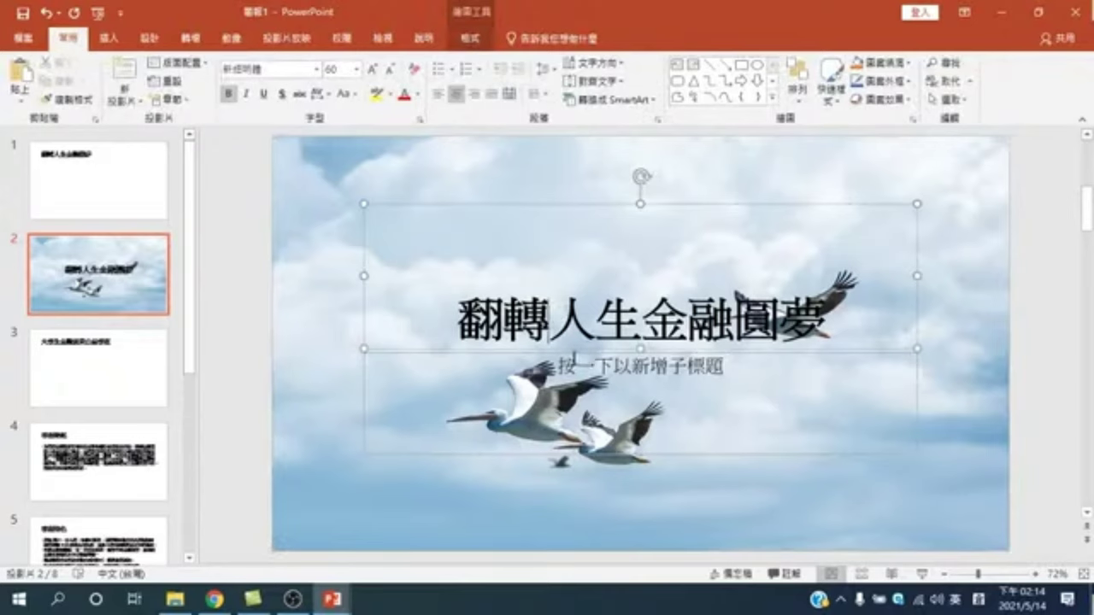
left_click(553, 206)
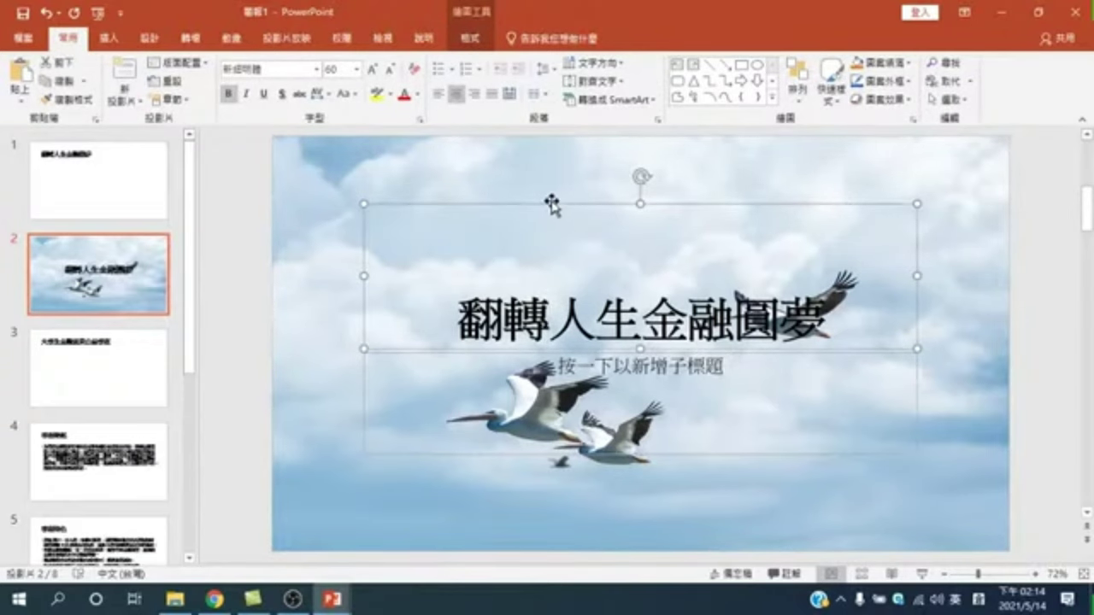
key("Up")
key("Up")
key("Up")
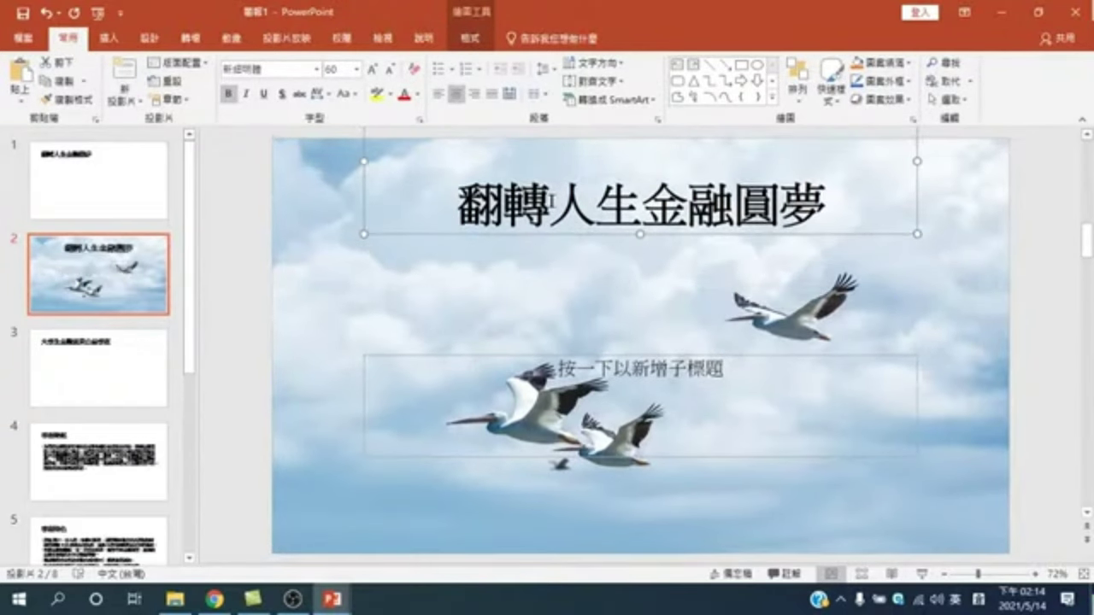
key("Down")
key("Down")
key("Down")
key("Down")
key("Down")
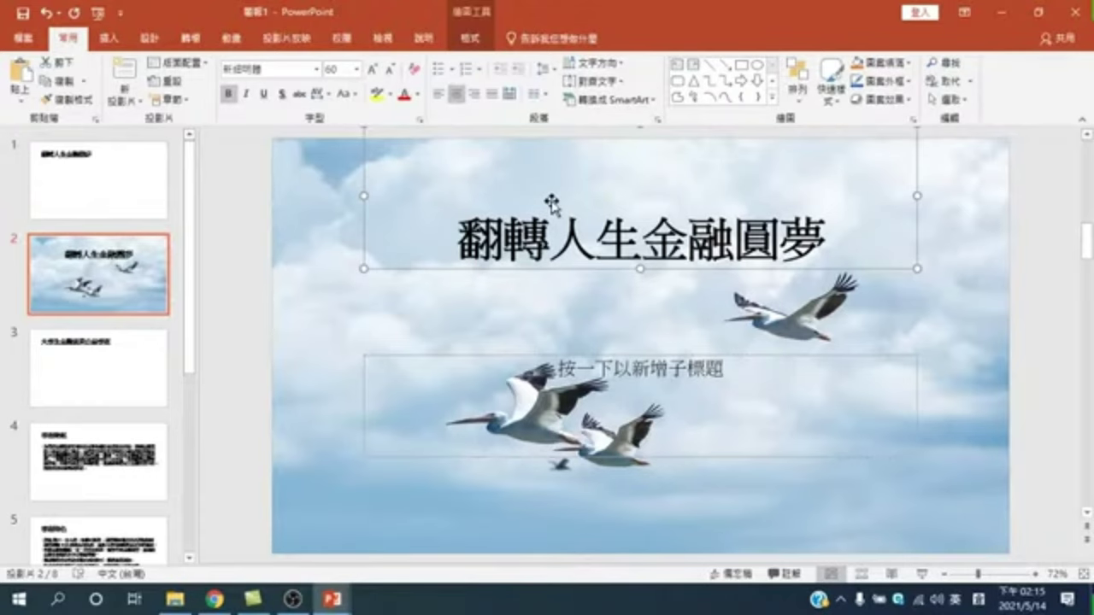
left_click(135, 184)
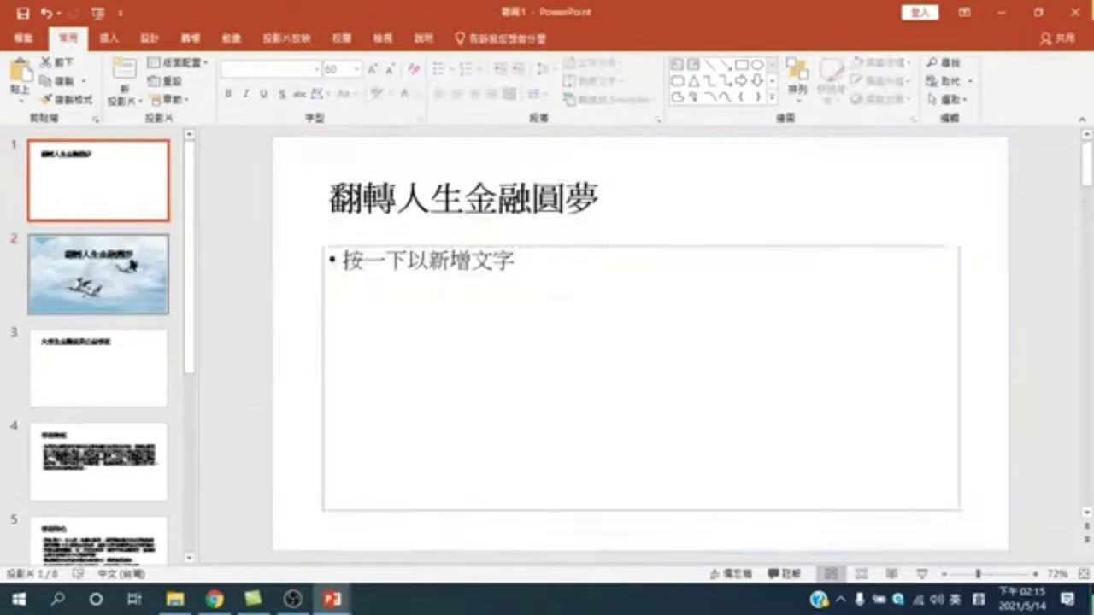
left_click(135, 269)
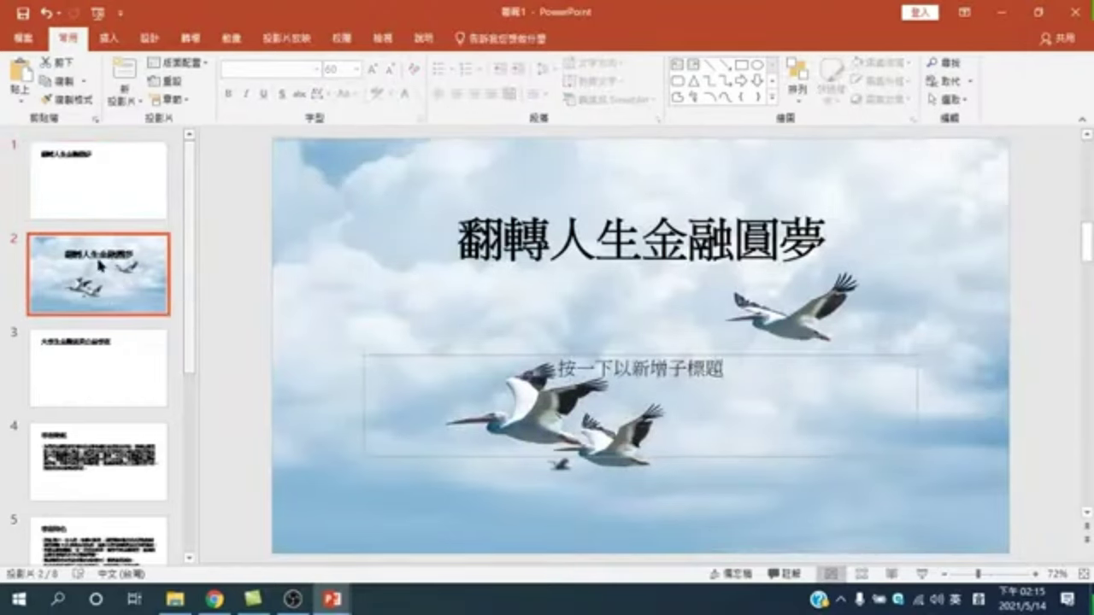
left_click(202, 68)
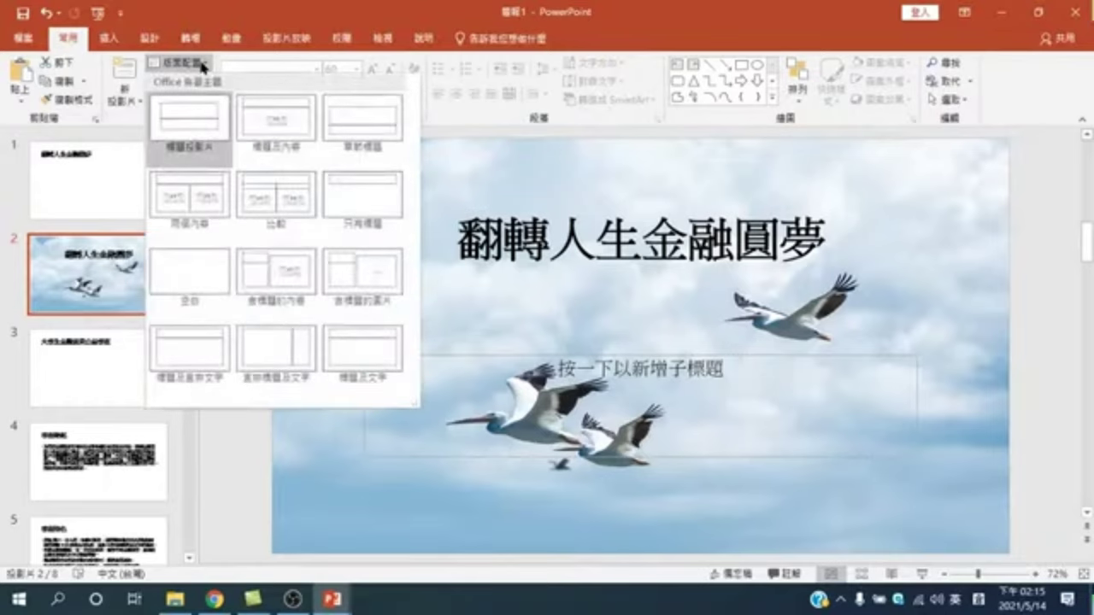
left_click(364, 191)
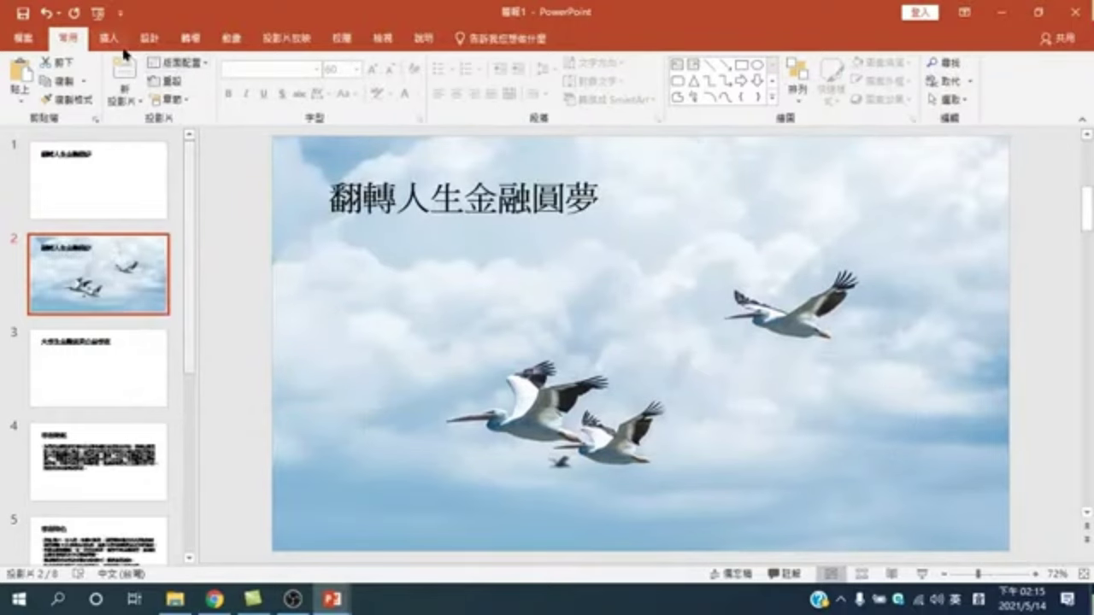
left_click(45, 12)
left_click(202, 62)
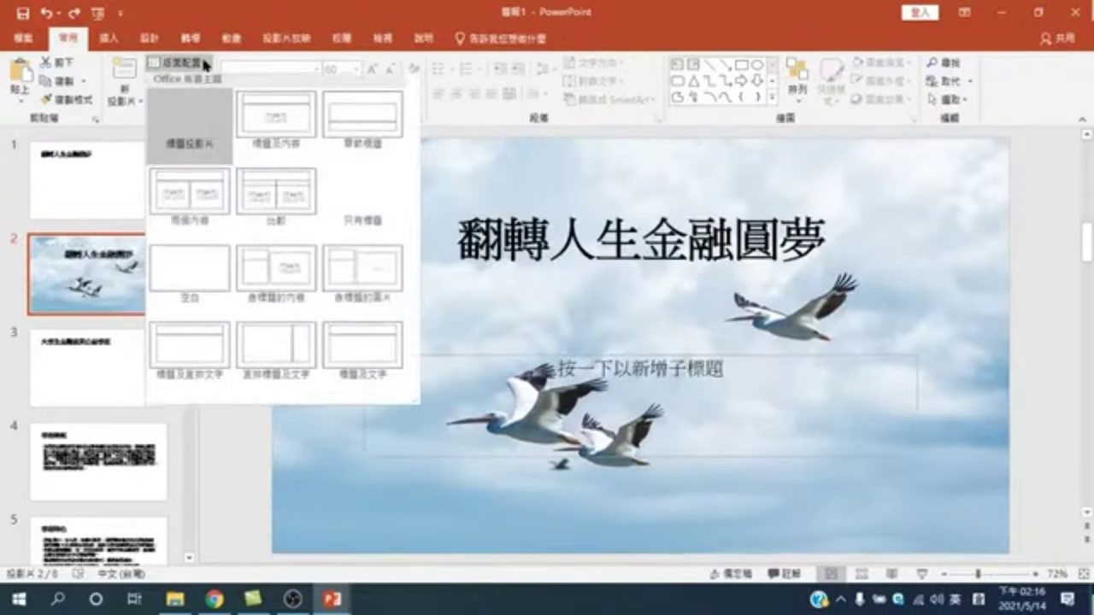
left_click(212, 266)
left_click(391, 209)
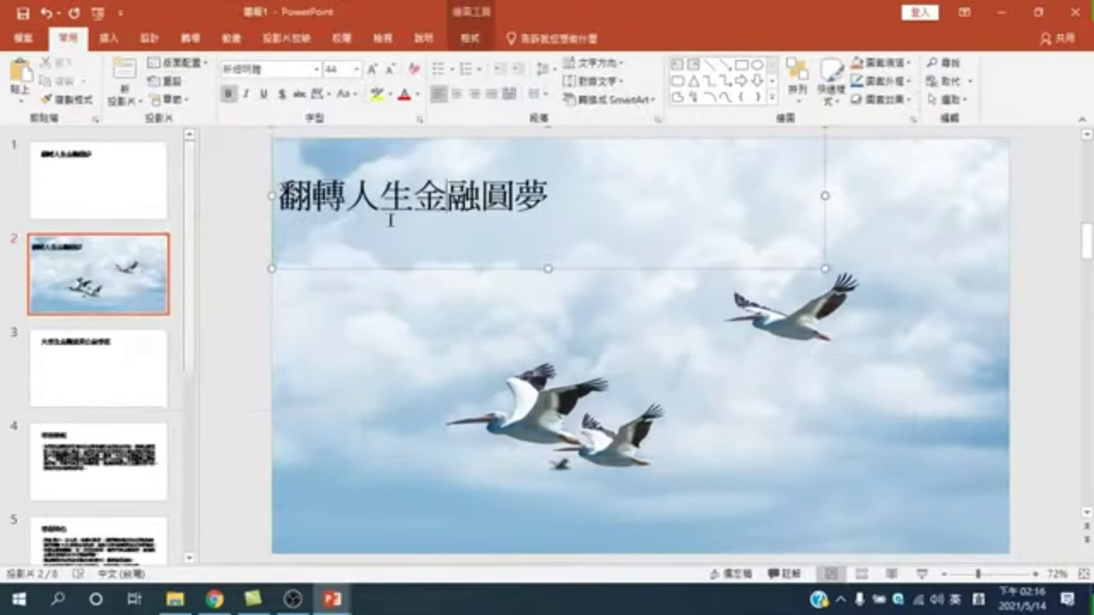
mouse_move(408, 268)
left_mouse_down()
mouse_move(602, 313)
mouse_move(590, 289)
left_mouse_up()
left_click(375, 73)
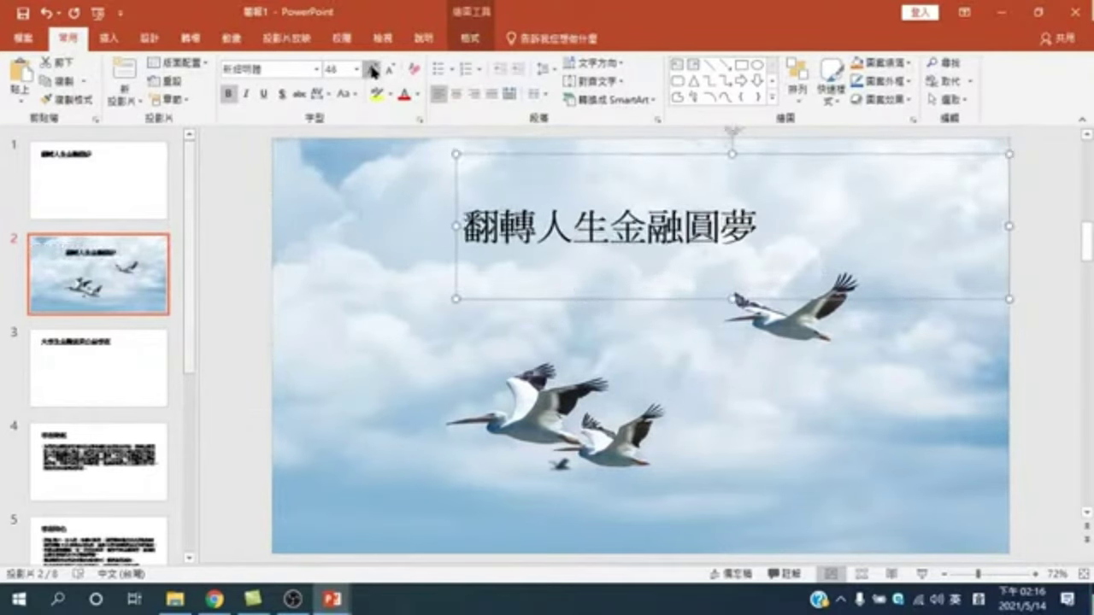
left_click(374, 73)
left_click(374, 72)
left_click_drag(503, 305, 428, 288)
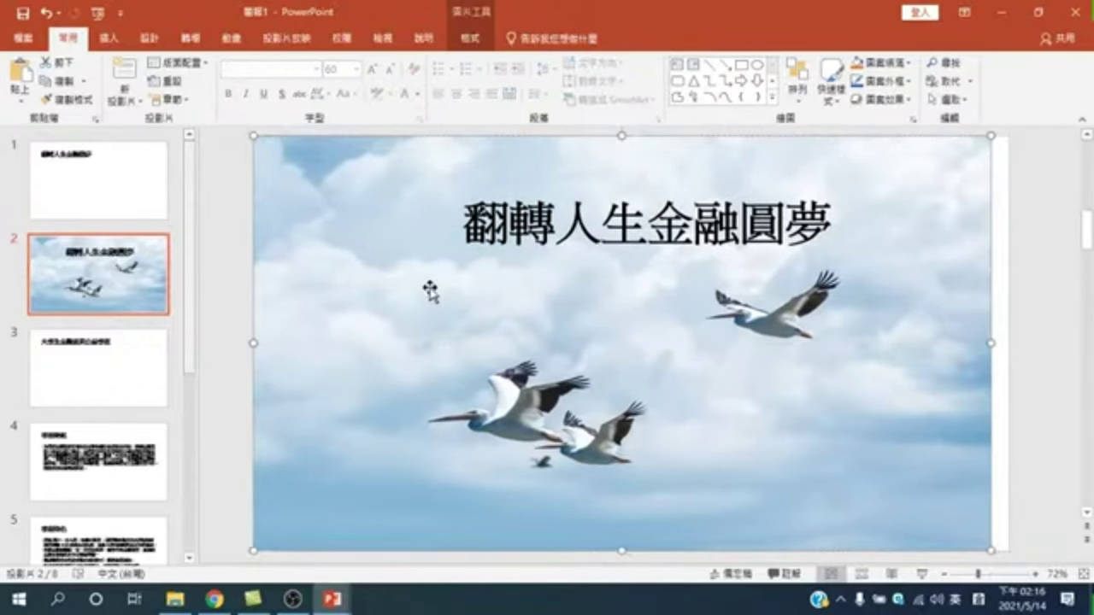
left_click(44, 13)
left_click(45, 13)
left_click(44, 13)
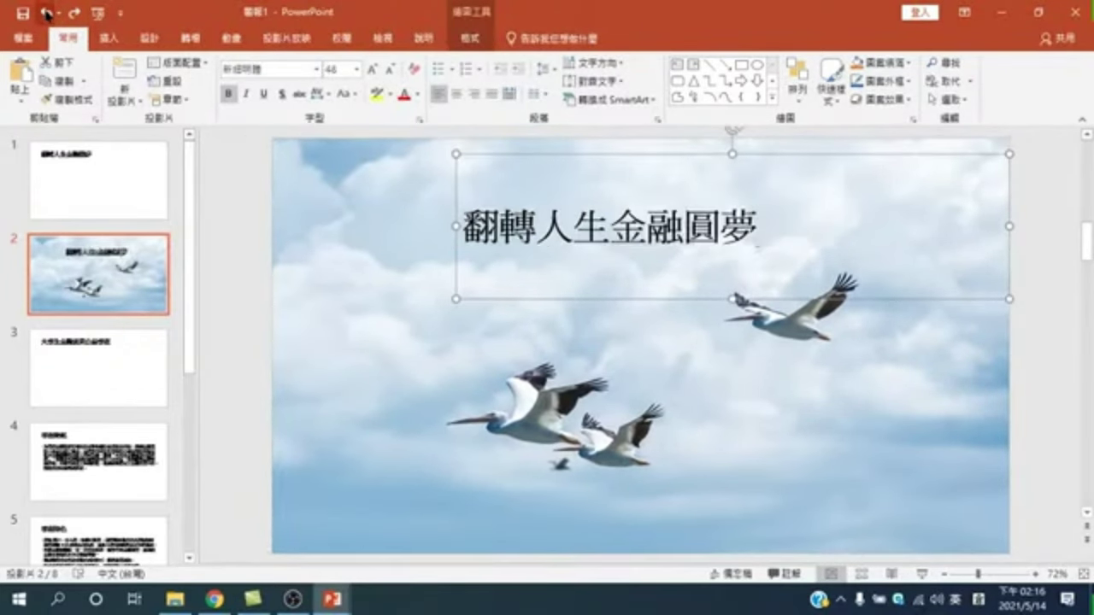
left_click(44, 13)
left_click(44, 13)
left_click(44, 12)
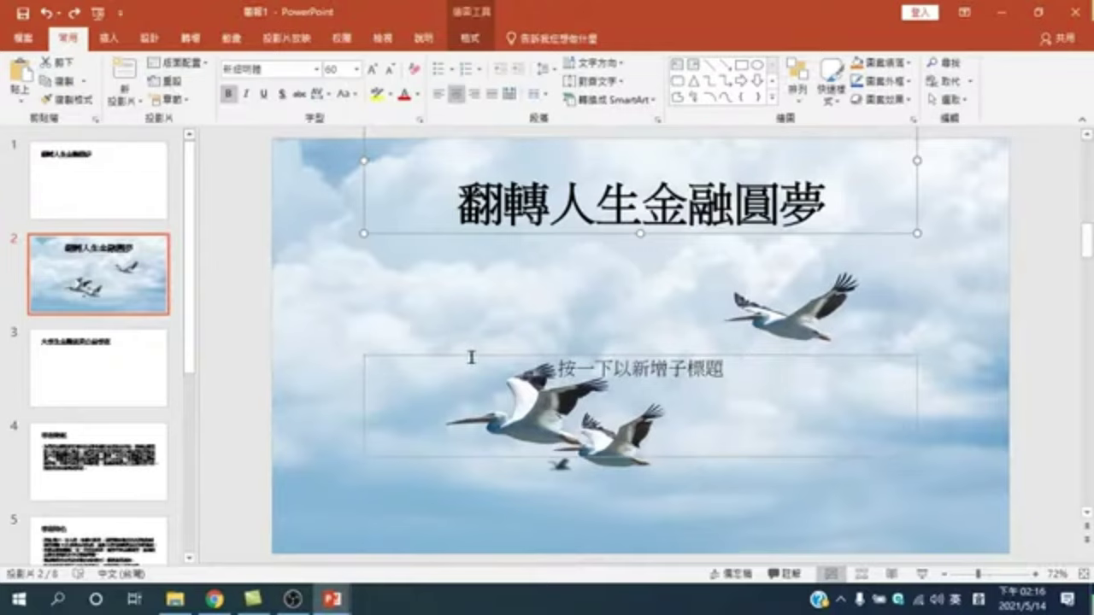